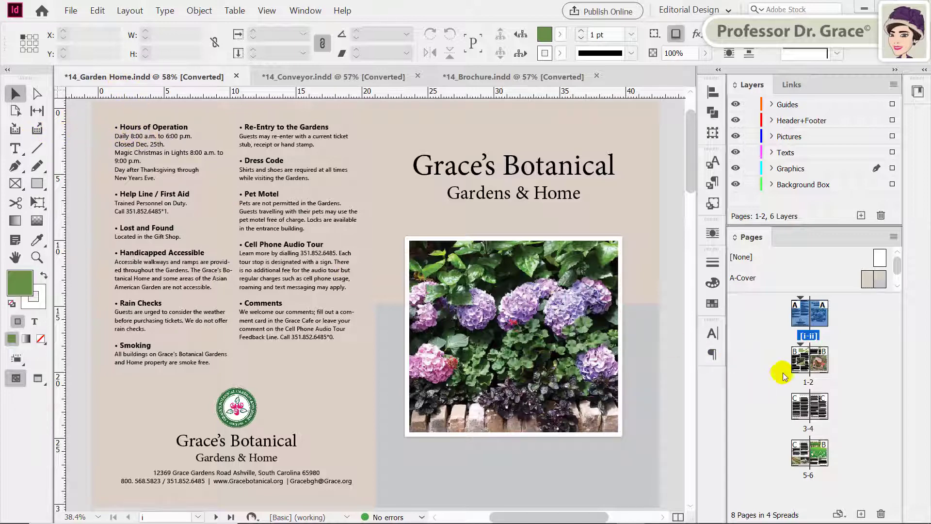
Step: Collect the white background frame behind the Tour Guide text on page 3 with the Content Collector
left_click(800, 408)
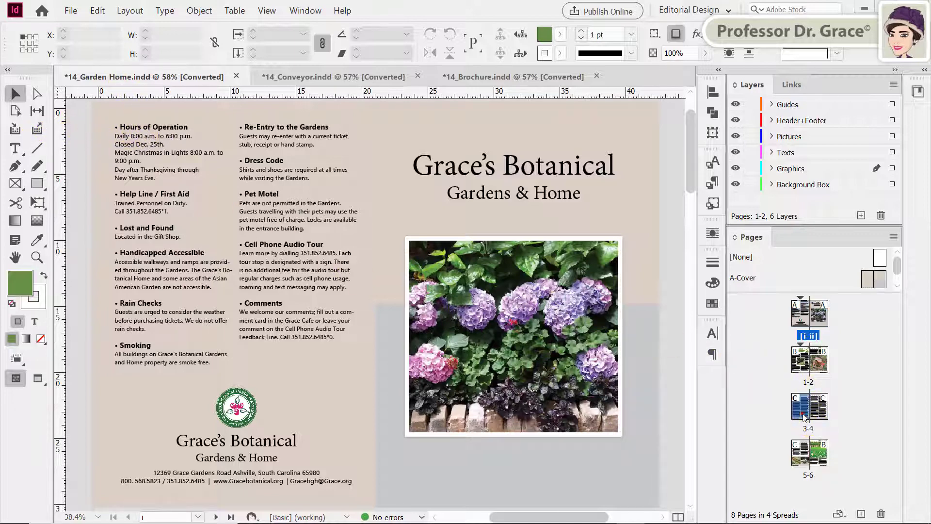
double_click(800, 408)
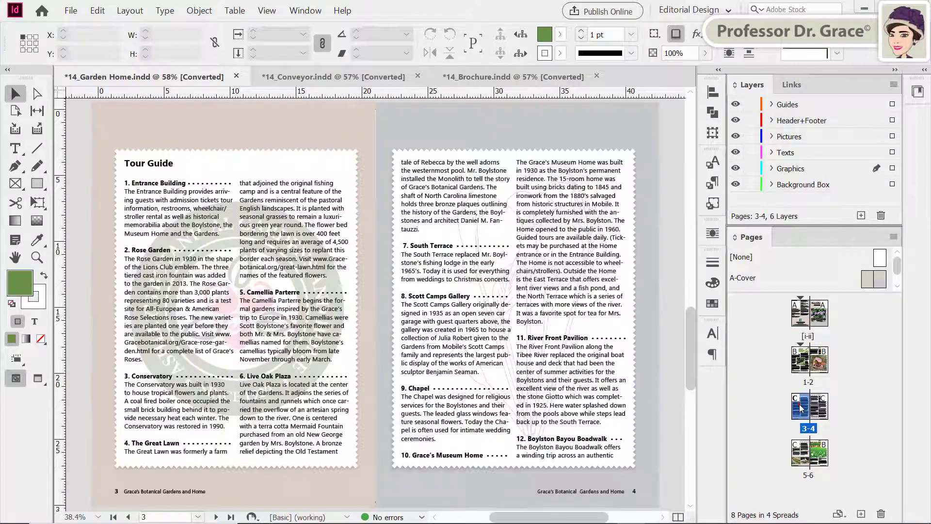
left_click(15, 130)
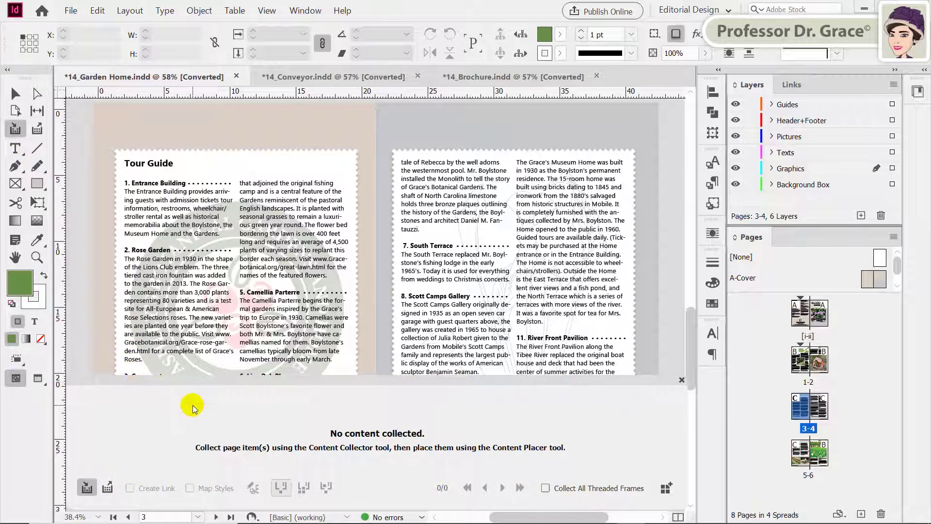
left_click(118, 154)
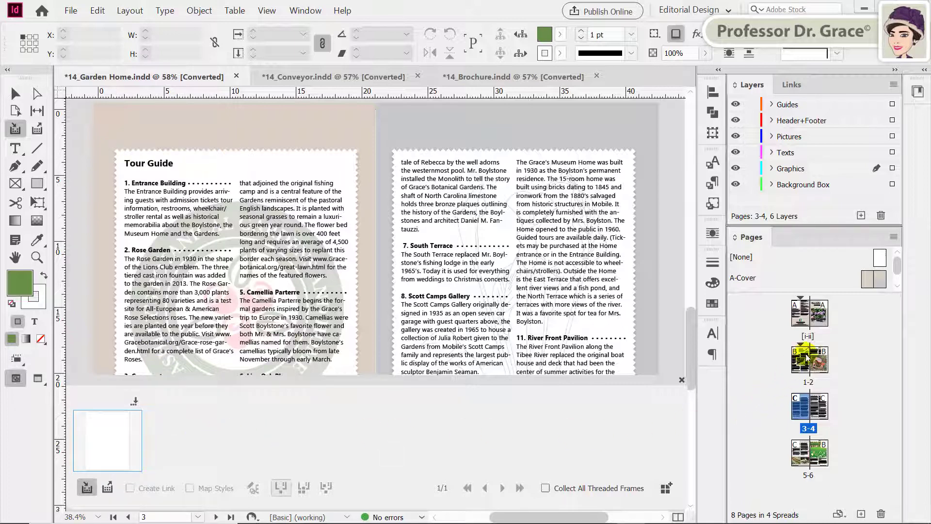
Step: Collect the pansy, the Welcome heading, the garden path photo, the red car photo and the Foundation Story text from spread 1-2
double_click(808, 384)
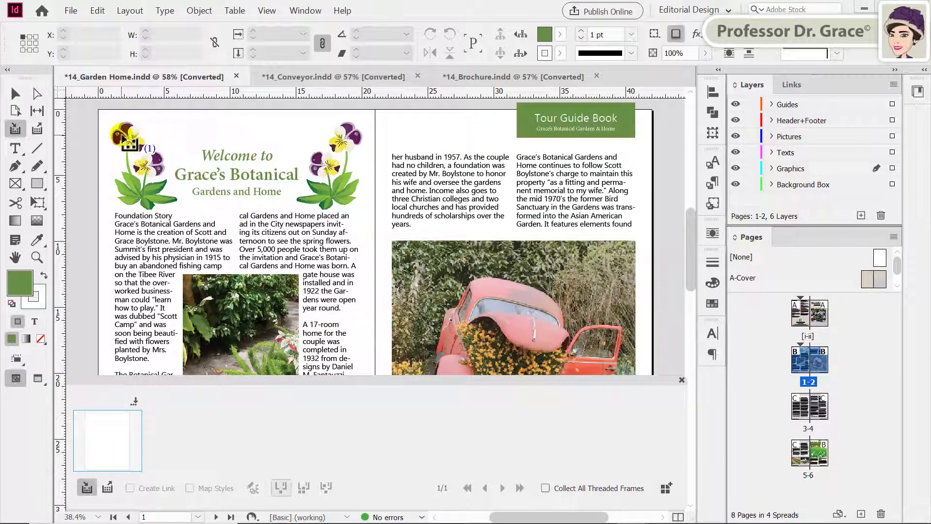
left_click(123, 134)
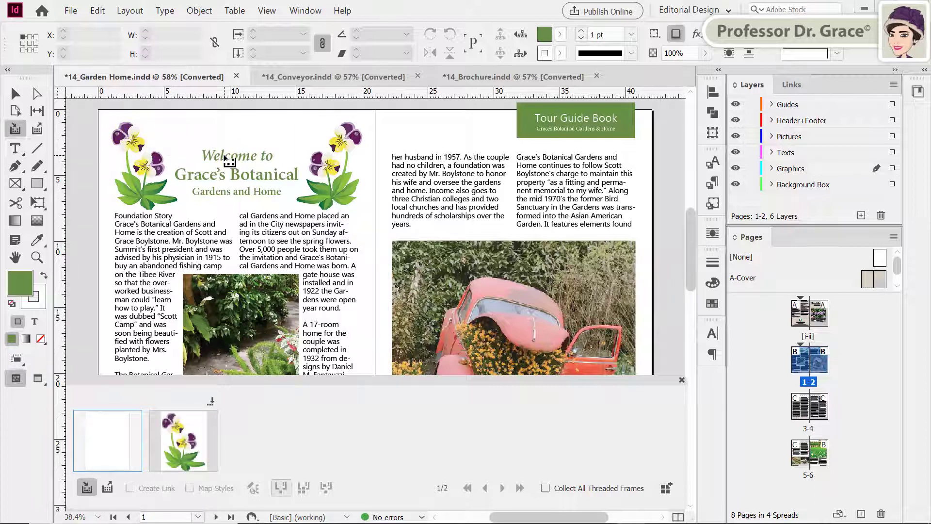
left_click(224, 155)
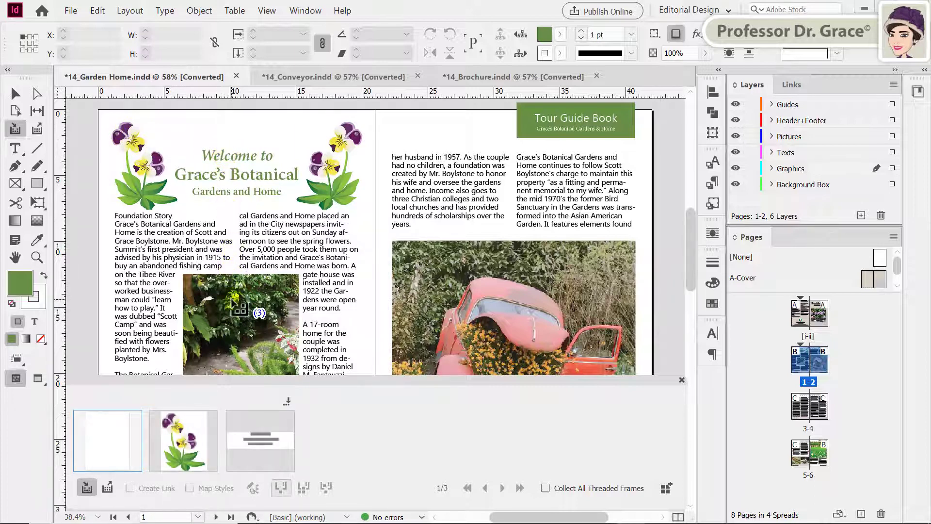
left_click(232, 296)
left_click(485, 290)
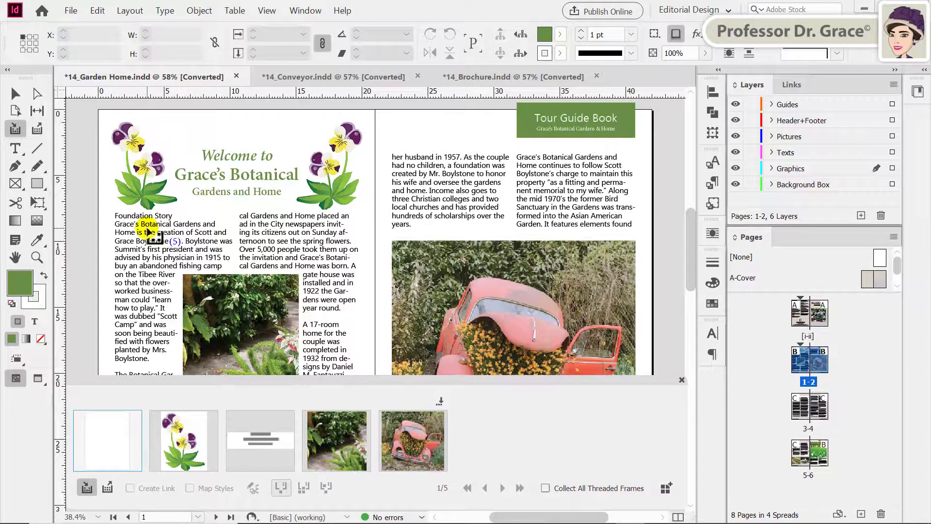
left_click(147, 231)
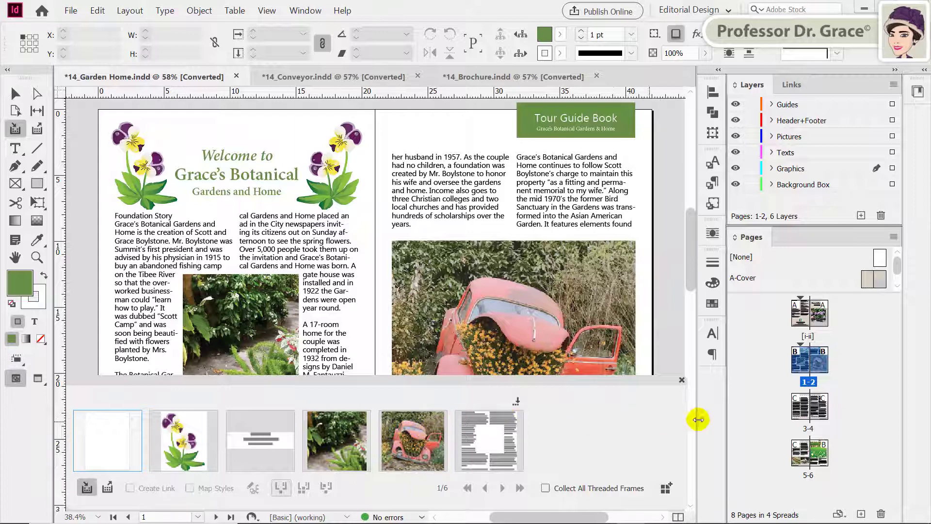
Step: Add the pink and white flower illustration from page 5 of spread 5-6 to the collected content
left_click(809, 476)
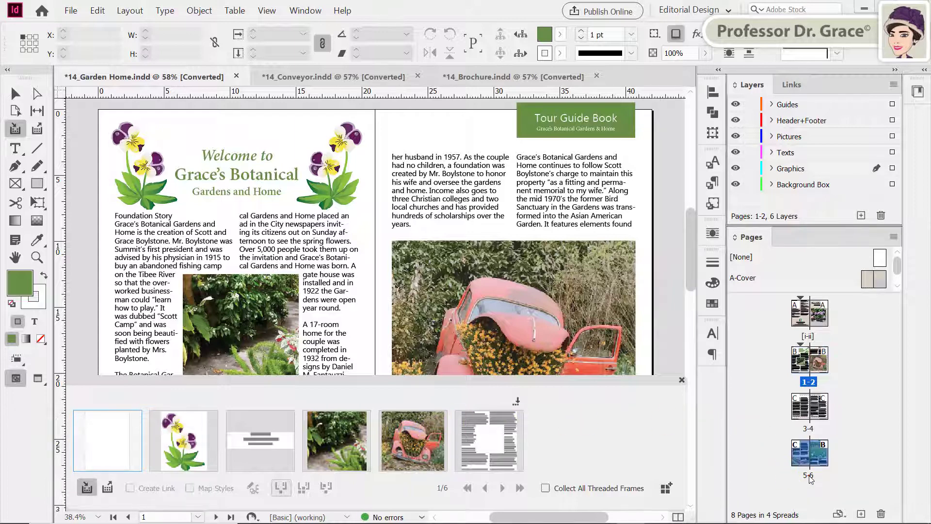
double_click(809, 477)
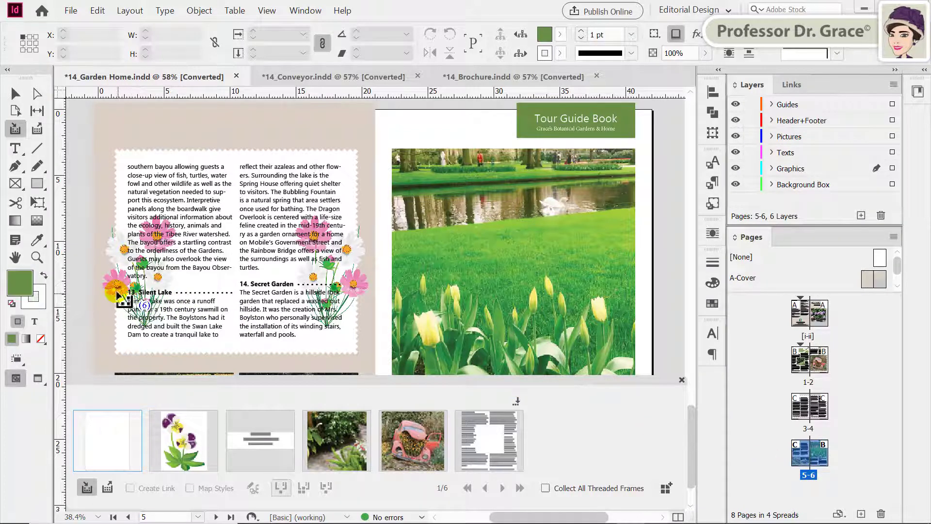
left_click(109, 280)
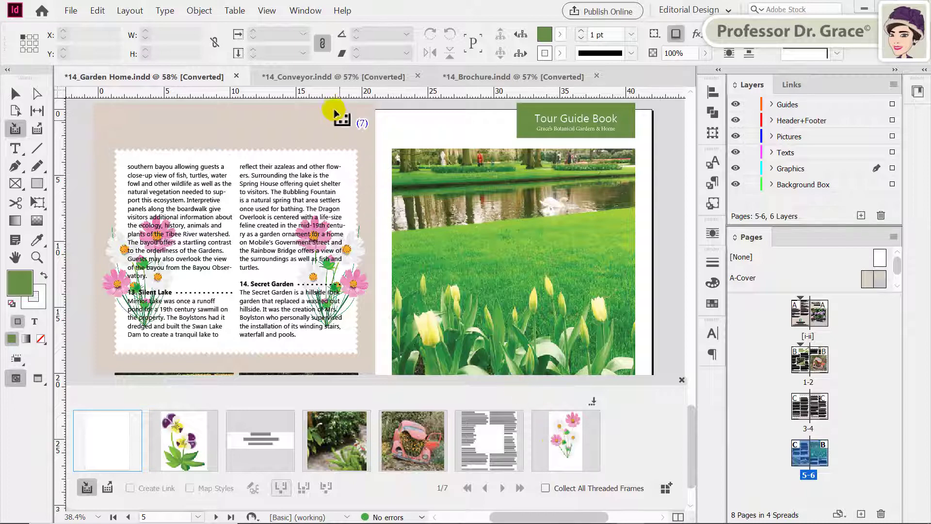
Step: Switch to the 14_Conveyor.indd document, hide the content conveyor with the Selection tool, and bring it back
left_click(320, 77)
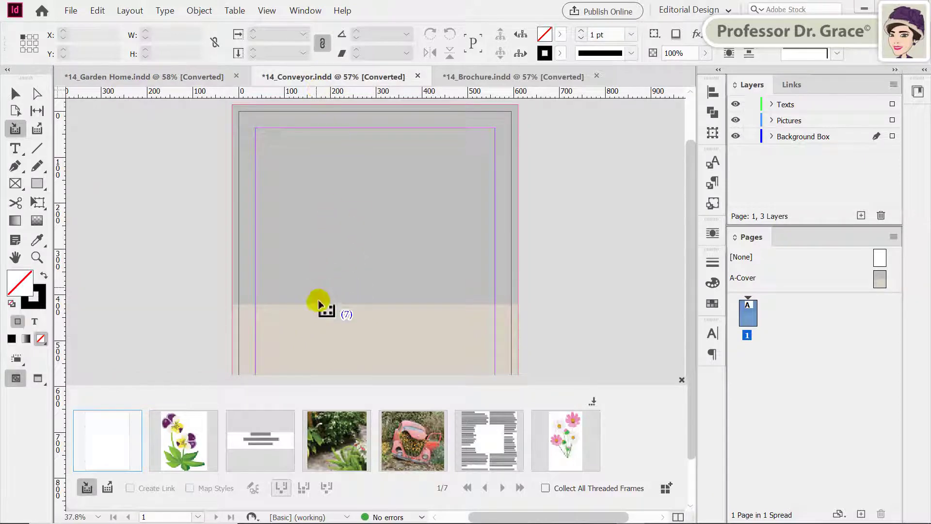
key("v")
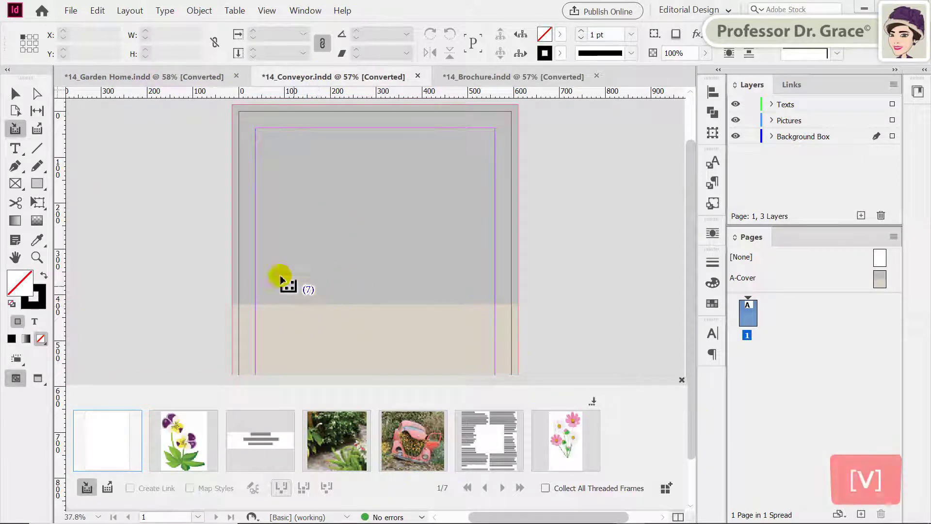
left_click(15, 94)
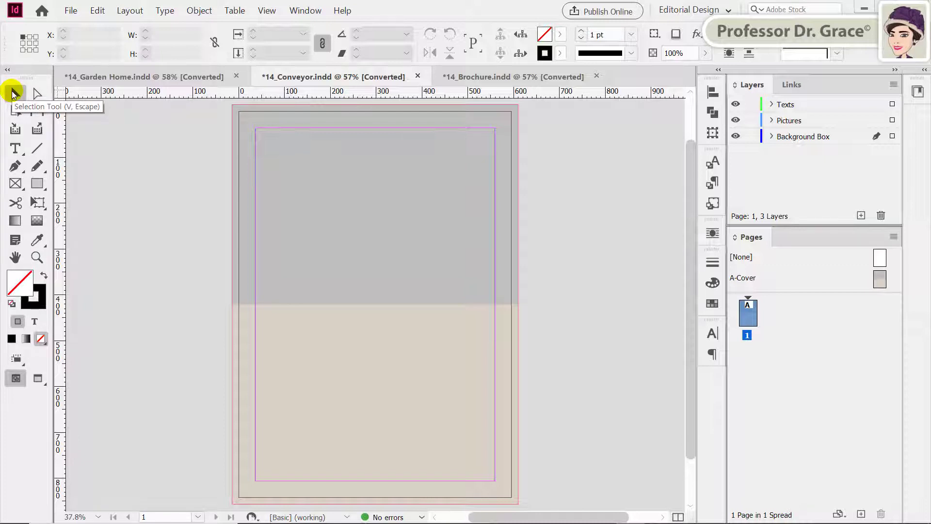
left_click(13, 93)
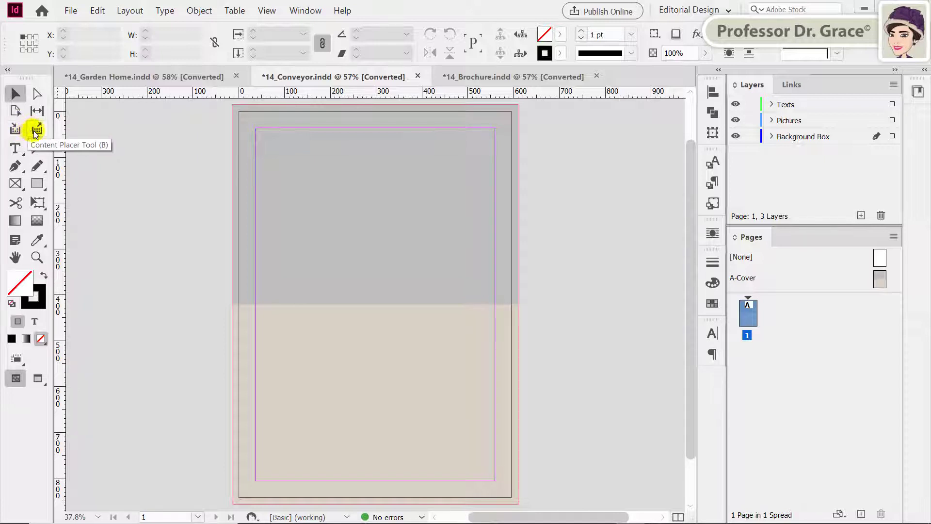
key("b")
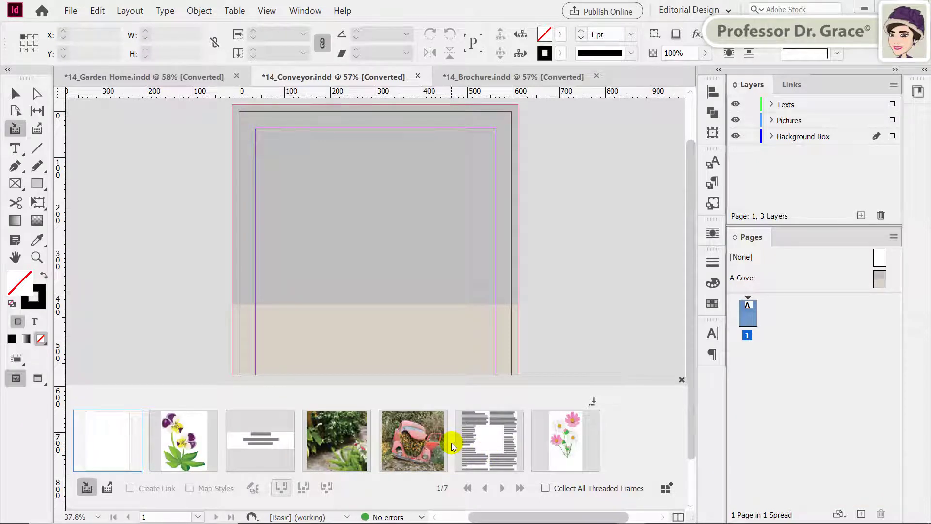
key("b")
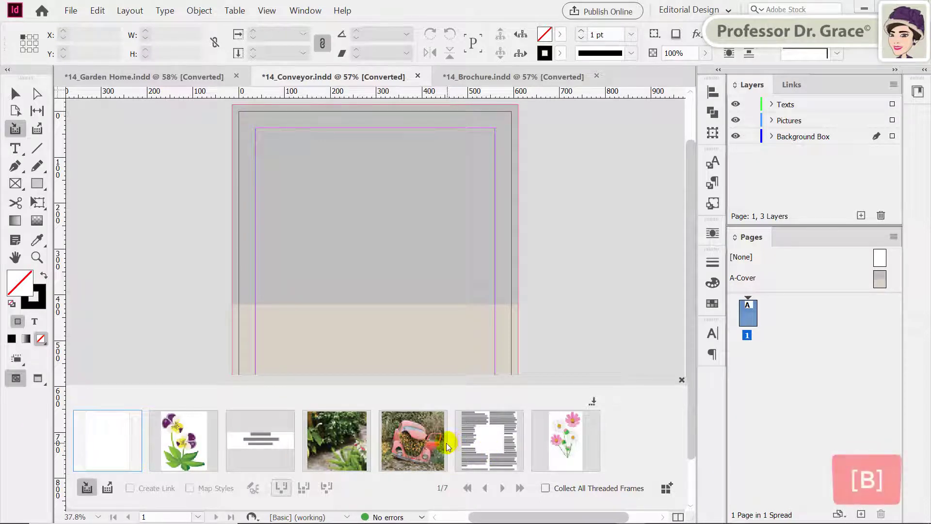
Step: Place the white background frame with the Content Placer and move it to the page margins at X 36 px, Y 36 px
left_click(38, 129)
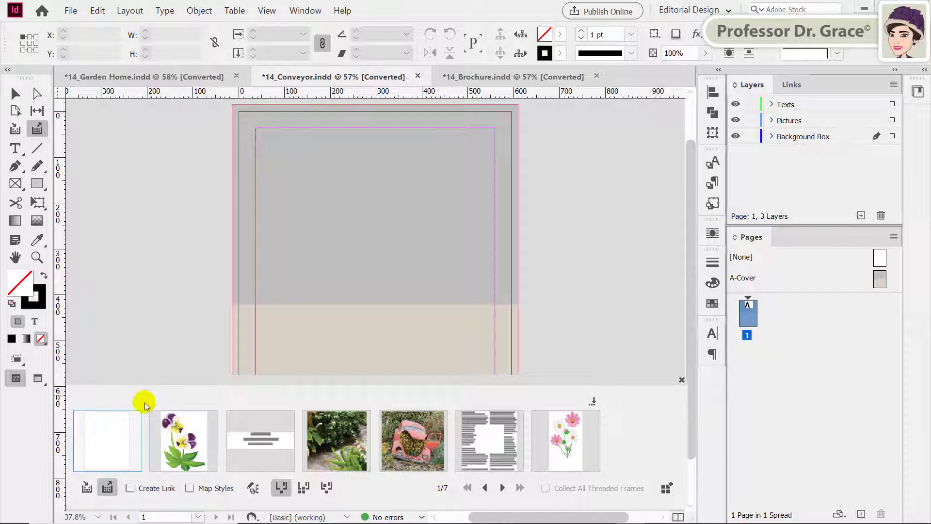
left_click(109, 488)
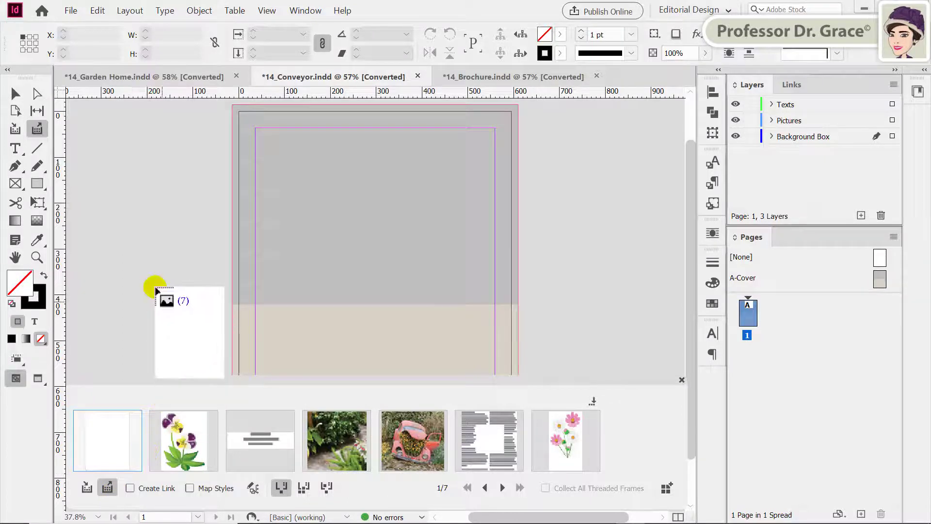
left_click(106, 160)
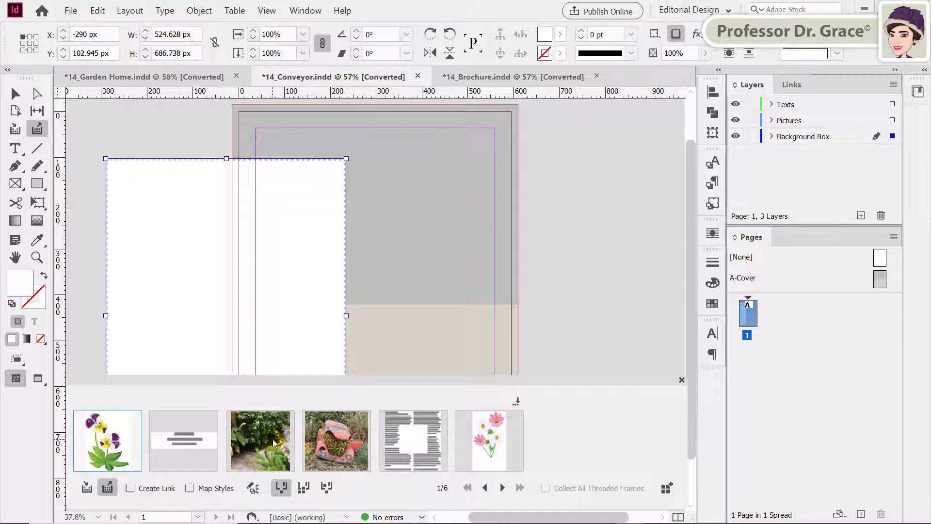
key("ctrl")
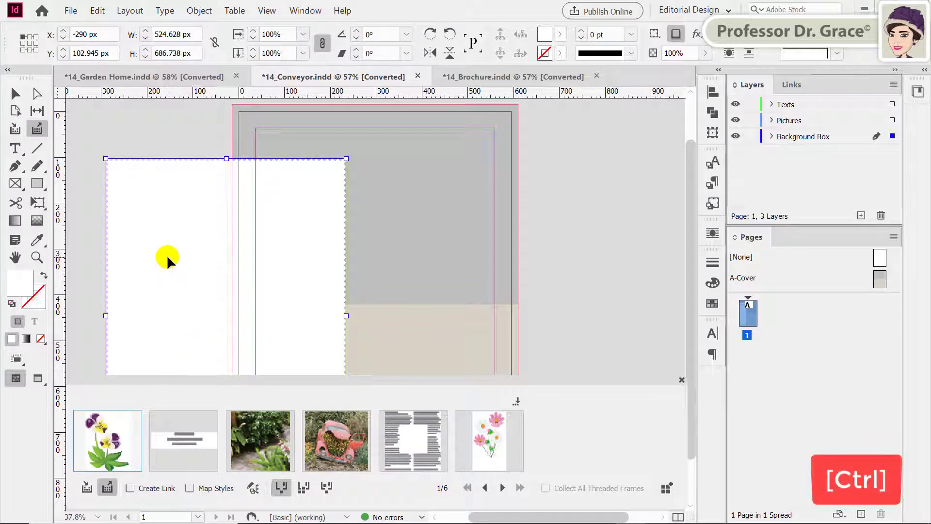
left_click_drag(179, 265, 311, 232)
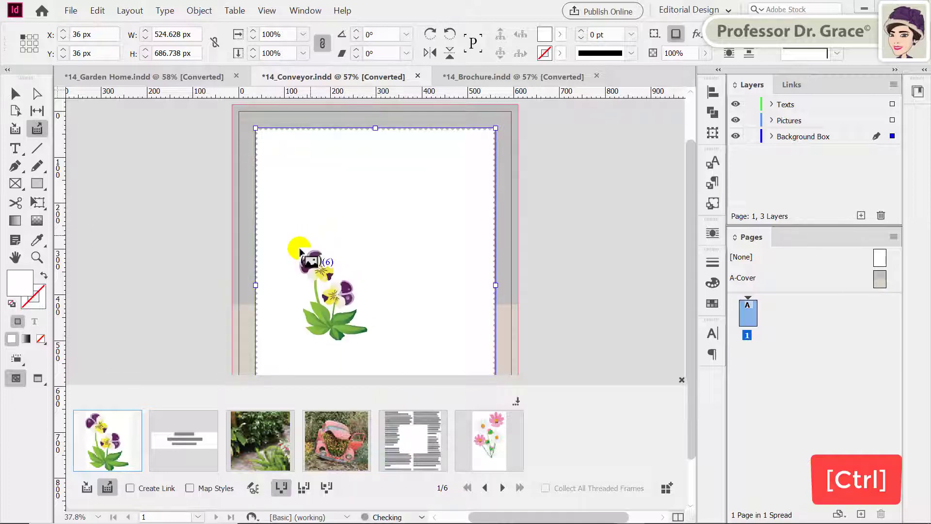
left_click(191, 231, "ctrl")
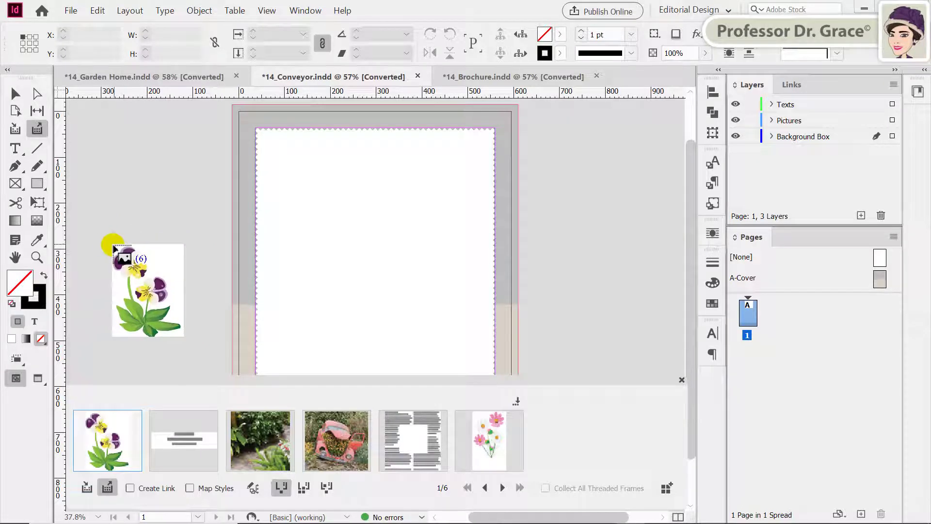
Step: Place the pansy on the pasteboard beside the page and the Welcome heading at X 36 px, Y about 57 px on the white frame
left_click(99, 234)
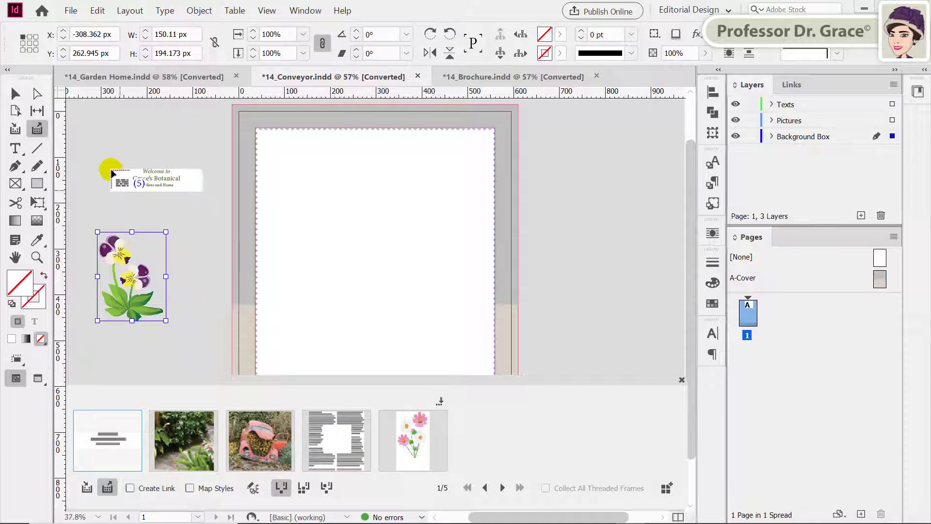
left_click(102, 152)
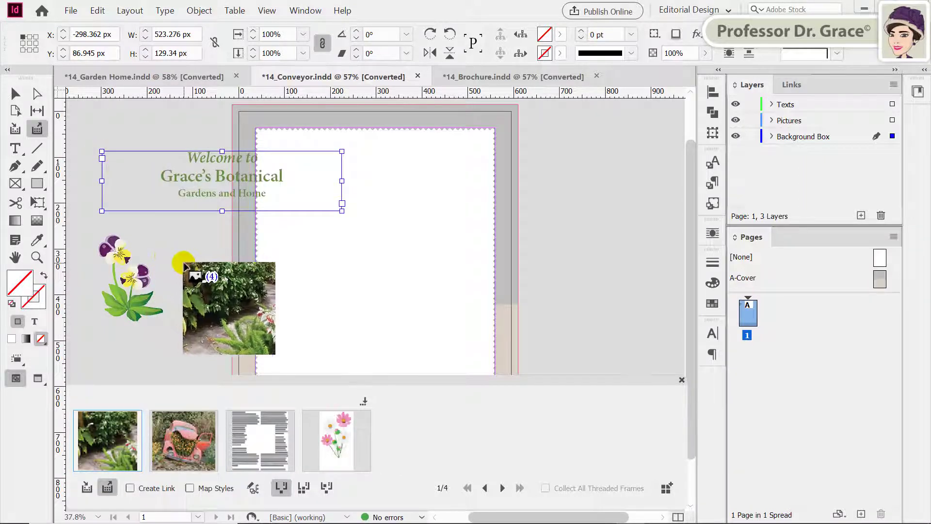
key("ctrl")
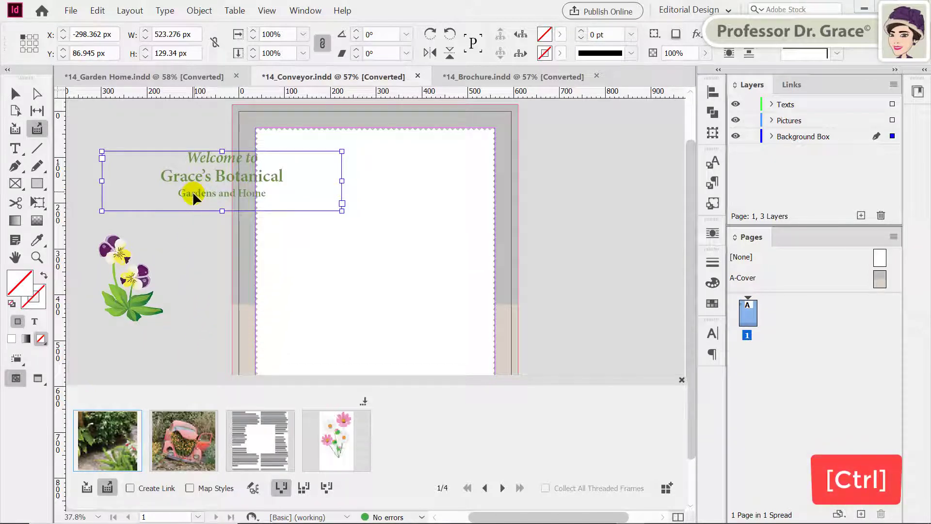
left_click_drag(204, 203, 347, 180)
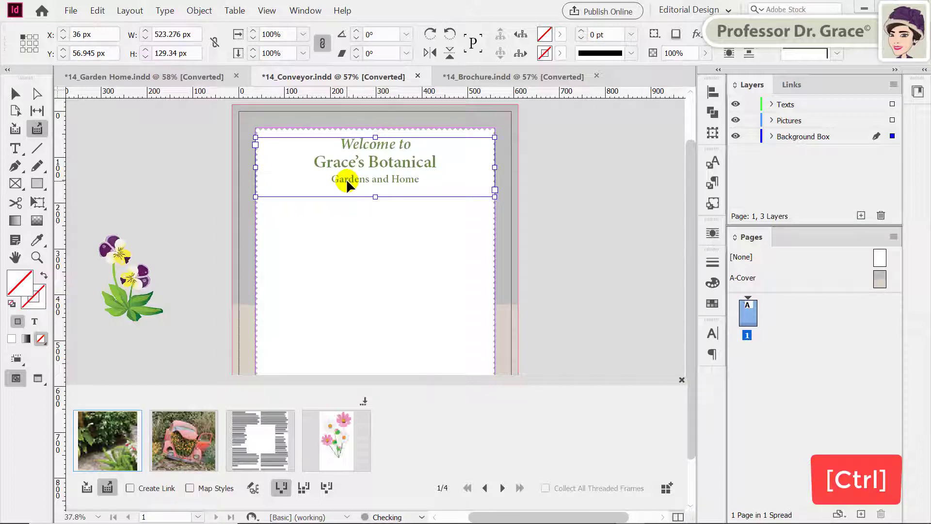
left_click(569, 228)
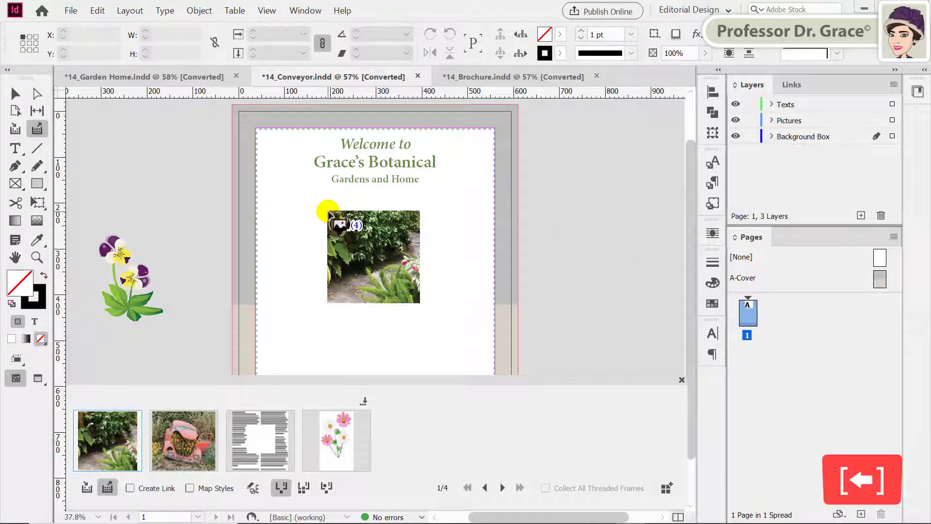
Step: Cycle through the items still loaded in the Content Placer and return to the garden path photo
key("Left")
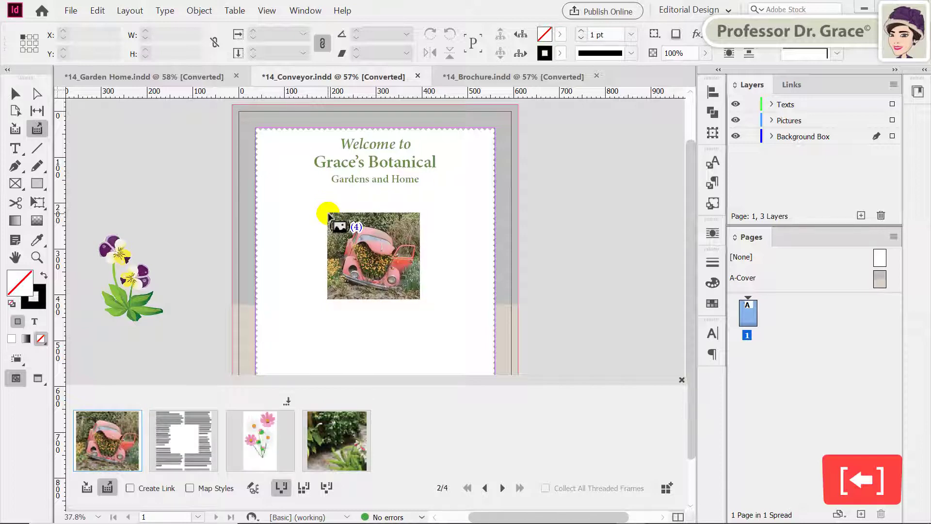
key("Left")
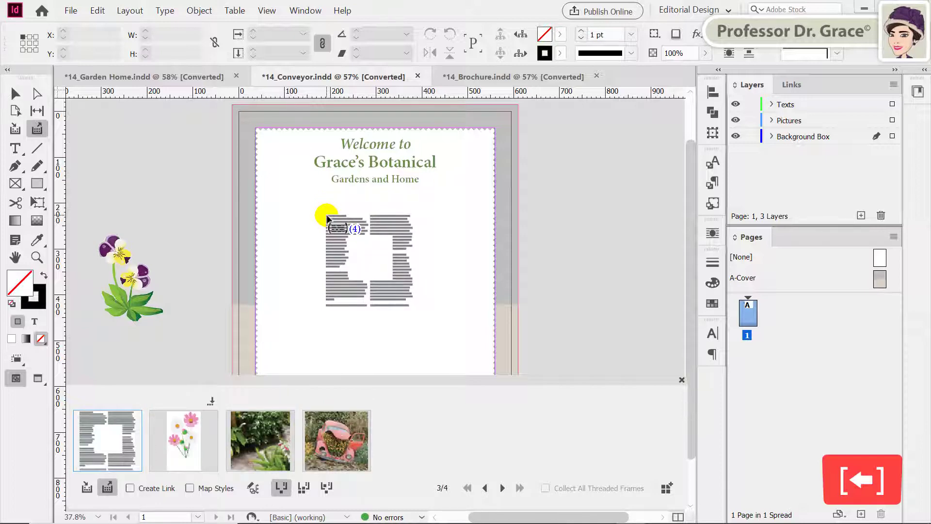
key("Left")
key("Left")
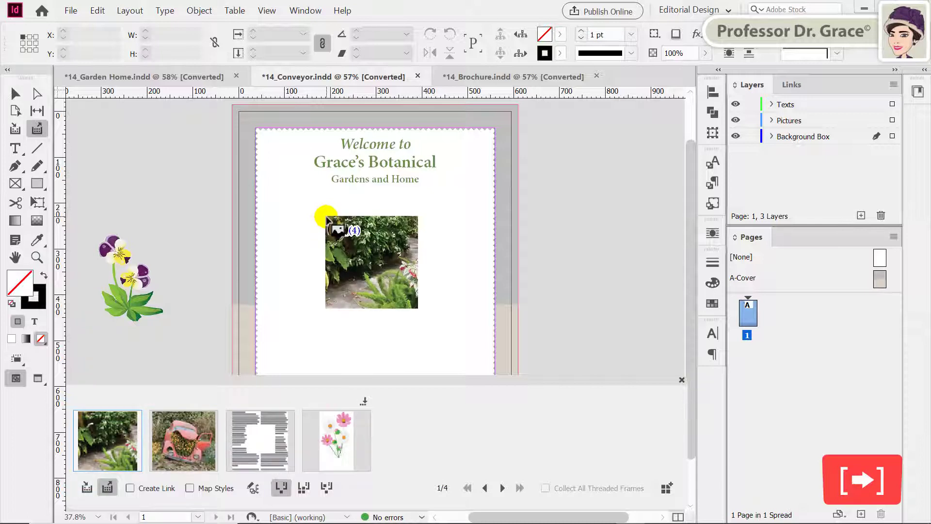
key("Left")
key("Left")
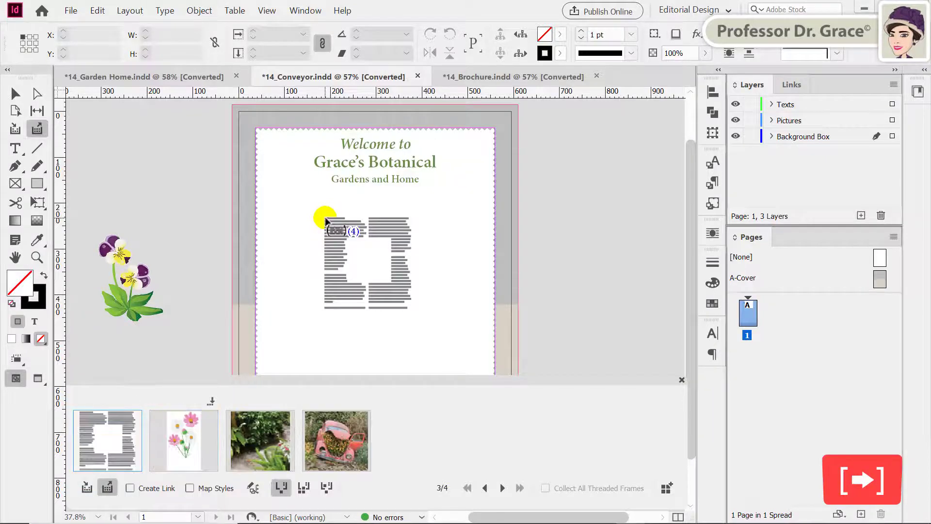
key("Left")
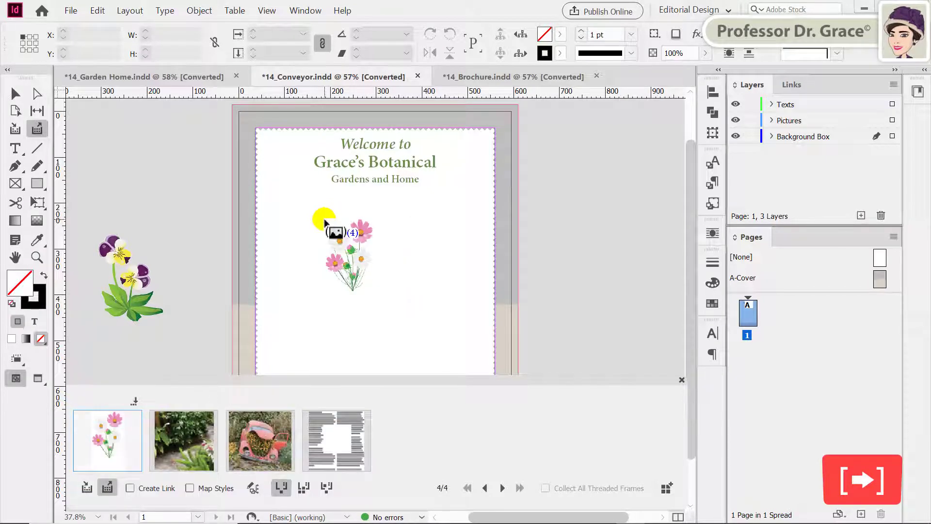
key("Right")
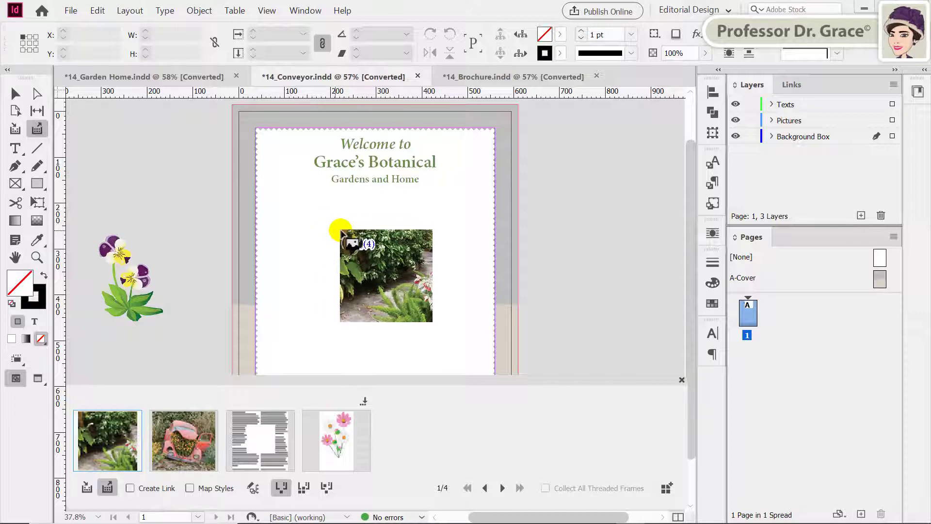
Step: Place the garden path photo on the pasteboard and move it below the heading at about X 162 px, Y 186 px
key("Right")
key("Left")
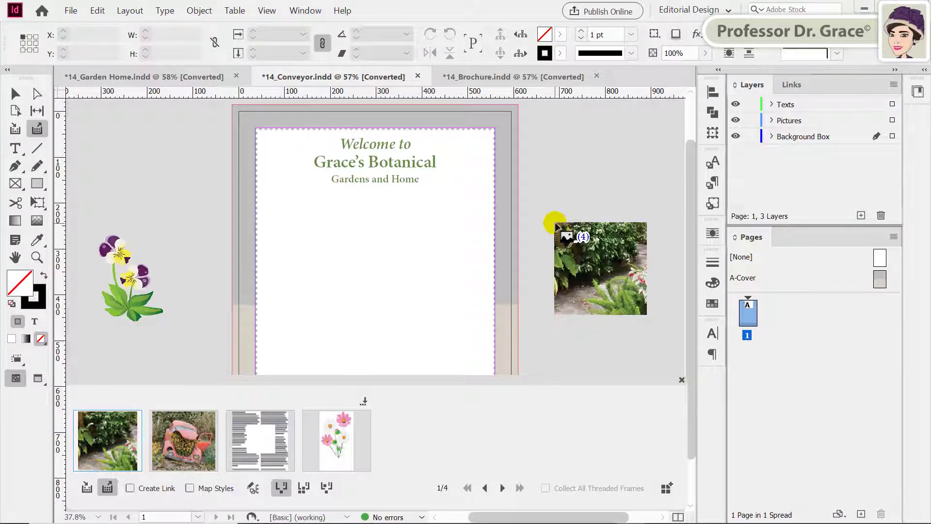
left_click(556, 224)
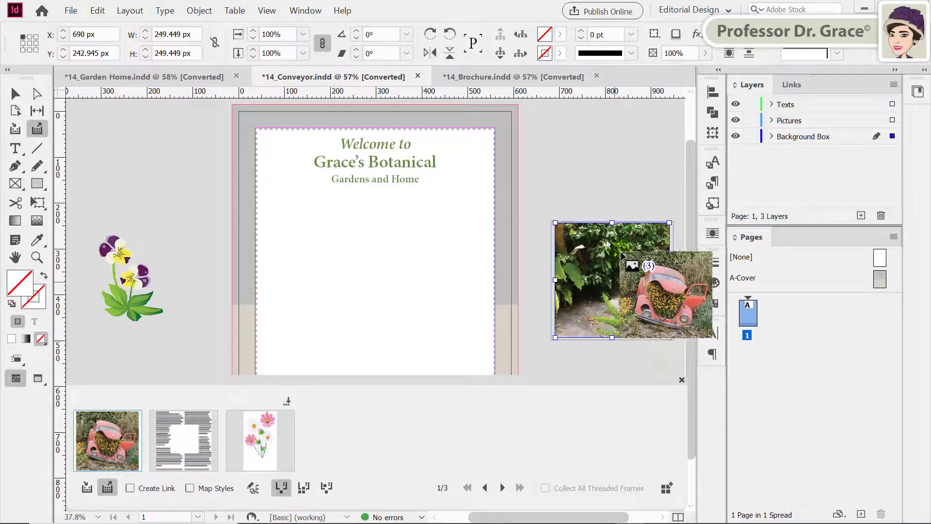
key("ctrl")
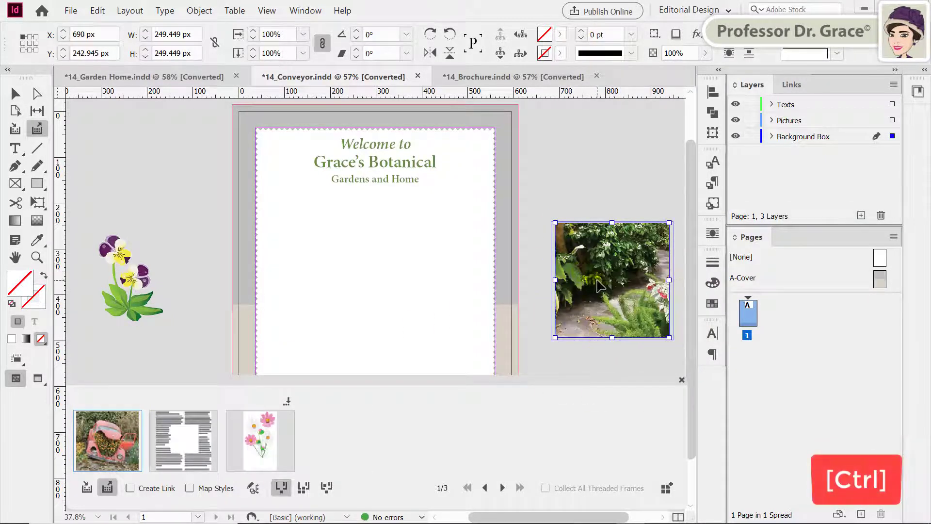
left_click_drag(603, 286, 360, 253)
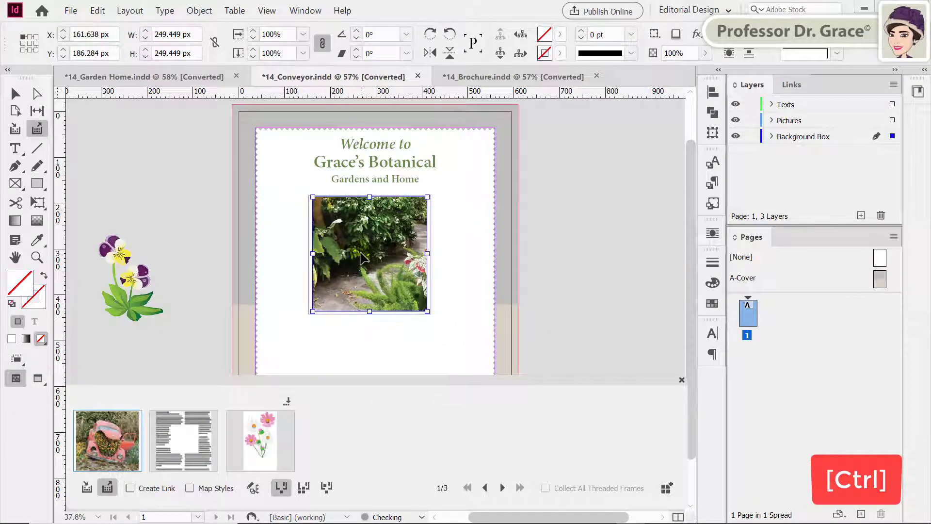
left_click(549, 287, "ctrl")
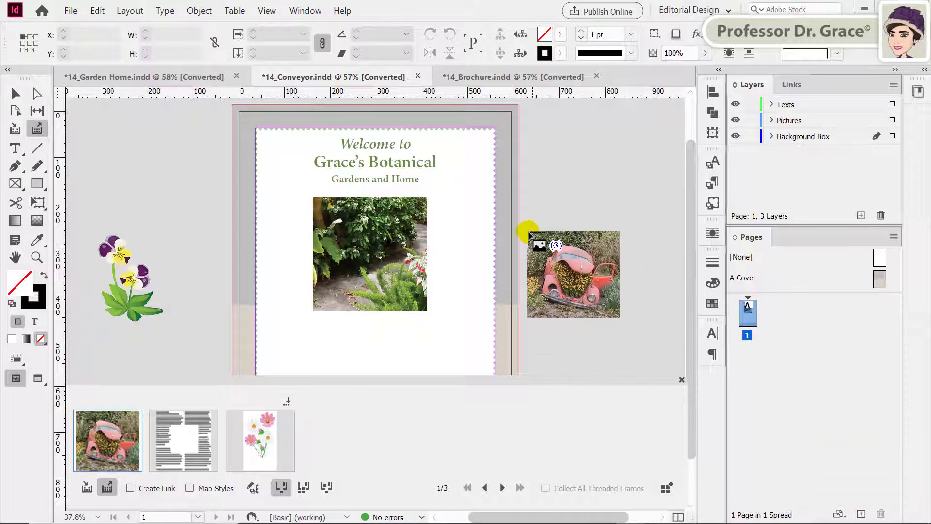
Step: Switch to 14_Brochure.indd, move the conveyor clear, and collect the cover photo, logo, company name and contact text as one set
left_click(493, 79)
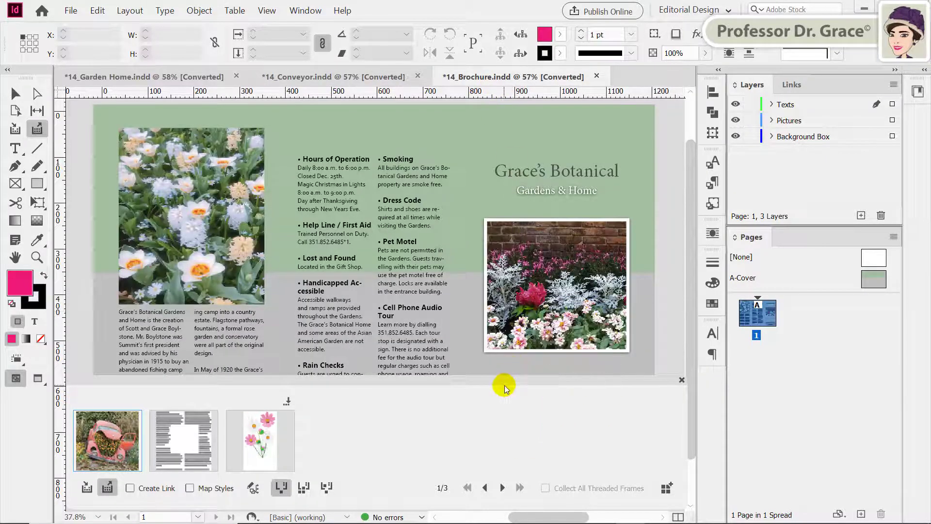
key("b")
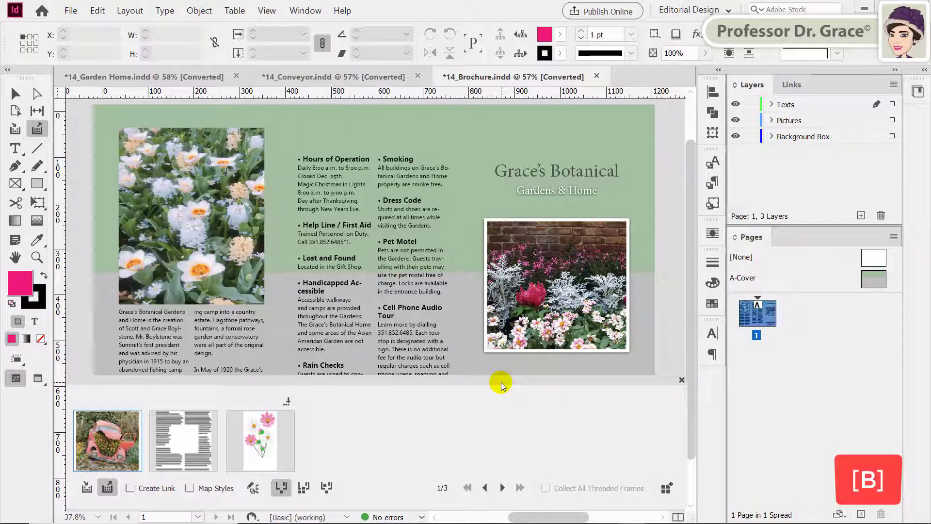
key("b")
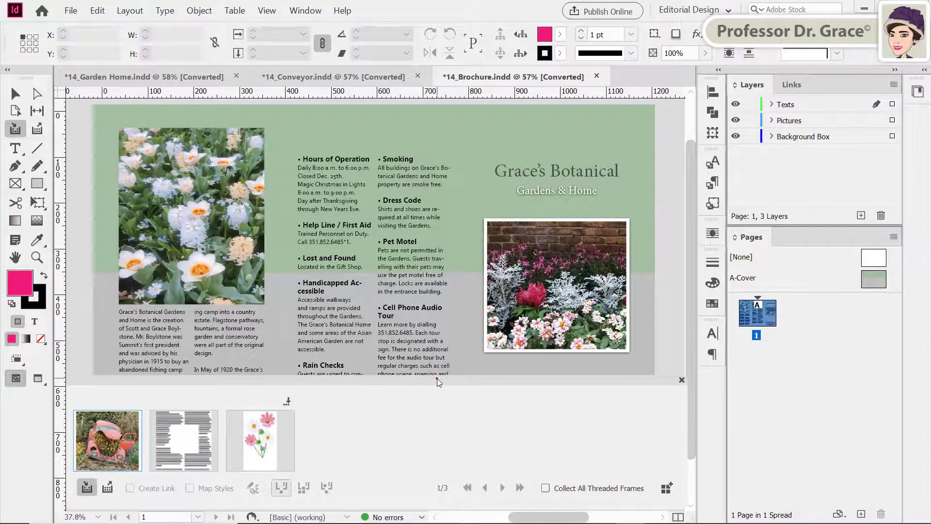
left_click_drag(437, 378, 438, 102)
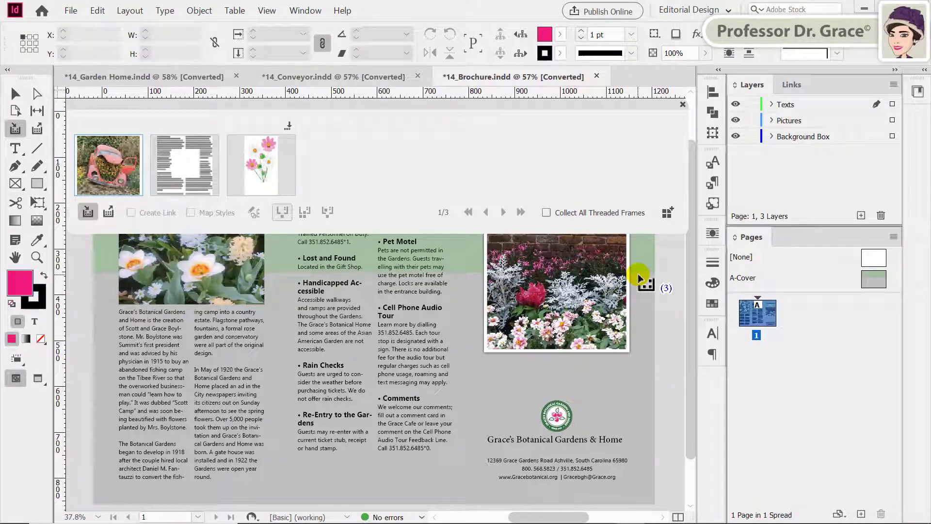
left_click_drag(639, 275, 482, 491)
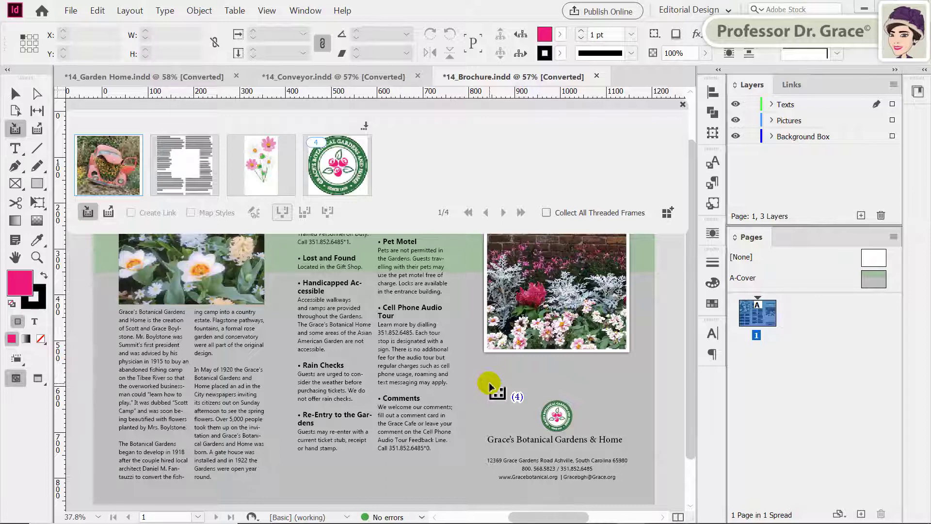
Step: Return to the 14_Conveyor.indd document and activate the Content Placer
left_click(344, 81)
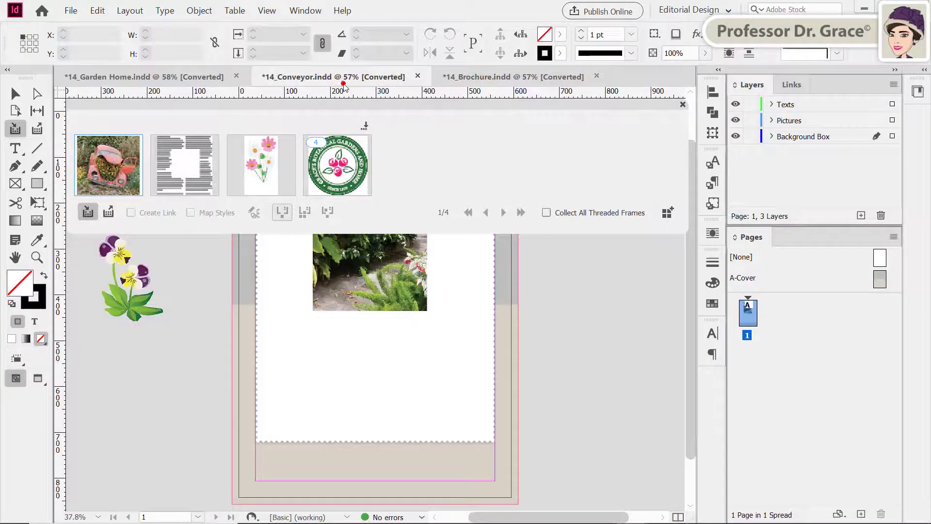
key("b")
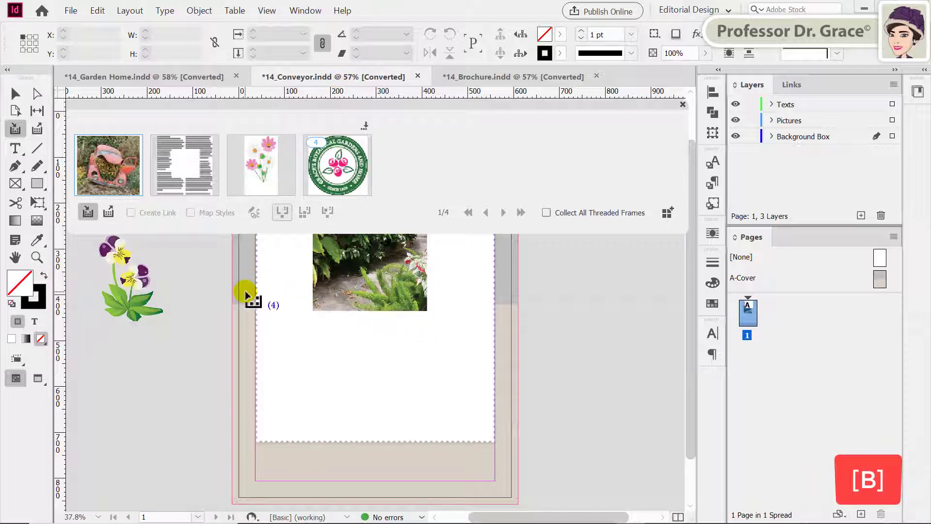
key("b")
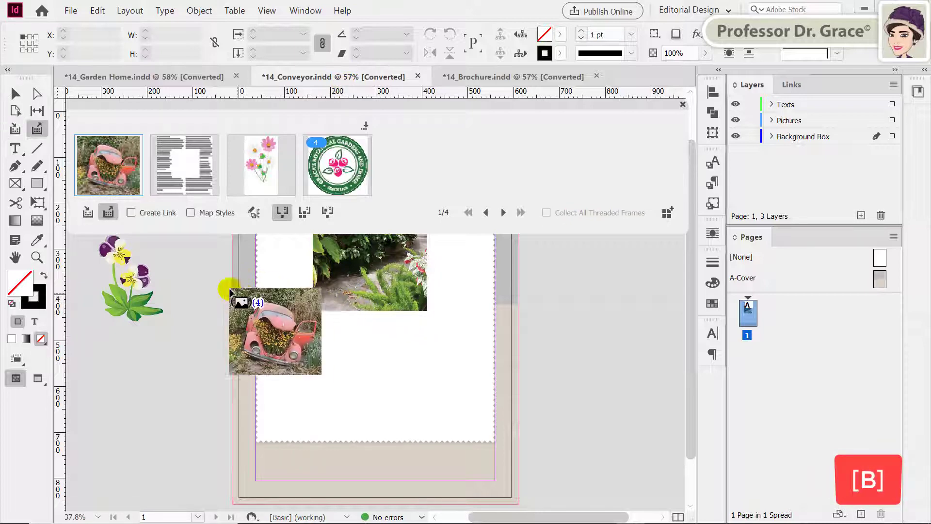
left_click(38, 128)
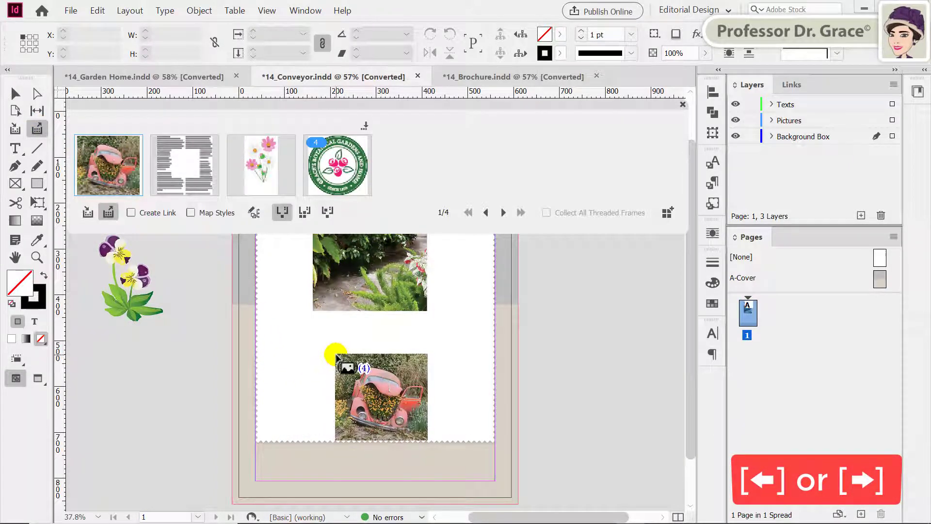
Step: Try placing the four-item set on the pasteboard beside the page at about 348 × 504 px, and undo the placement
key("Right")
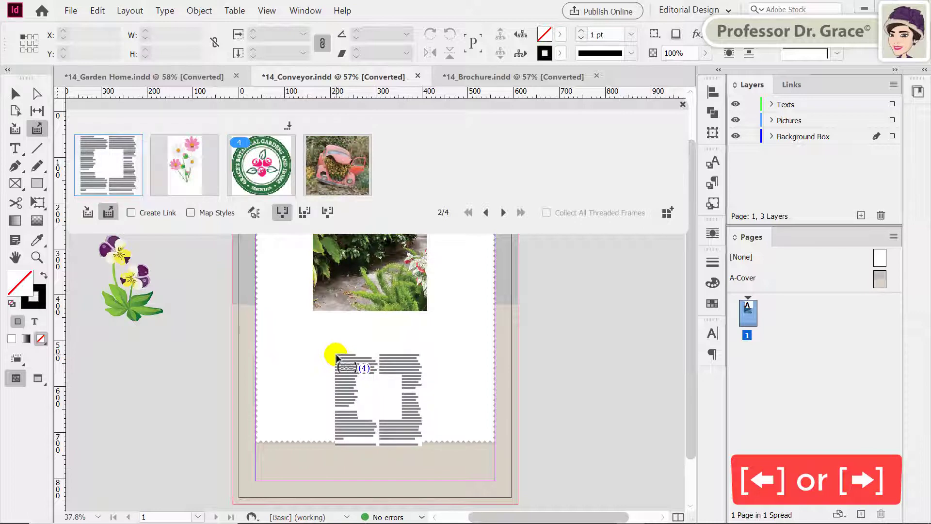
key("Right")
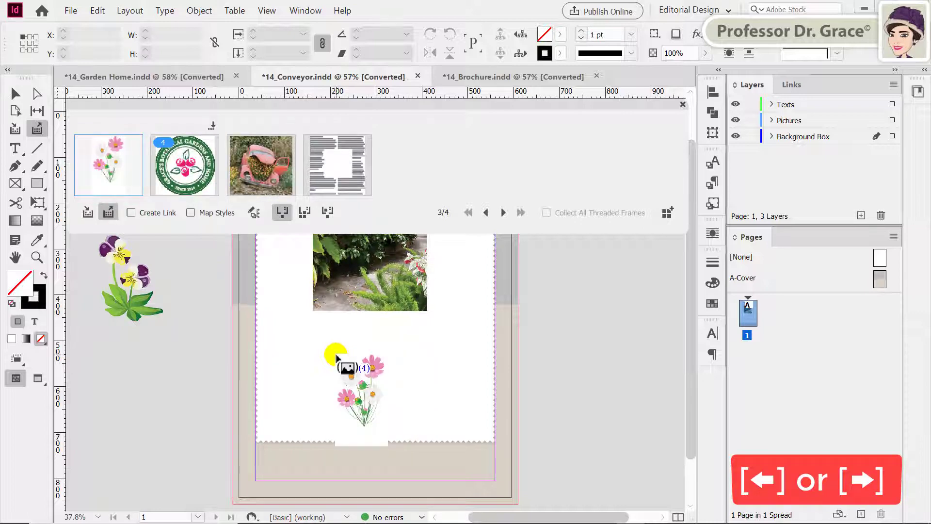
key("Right")
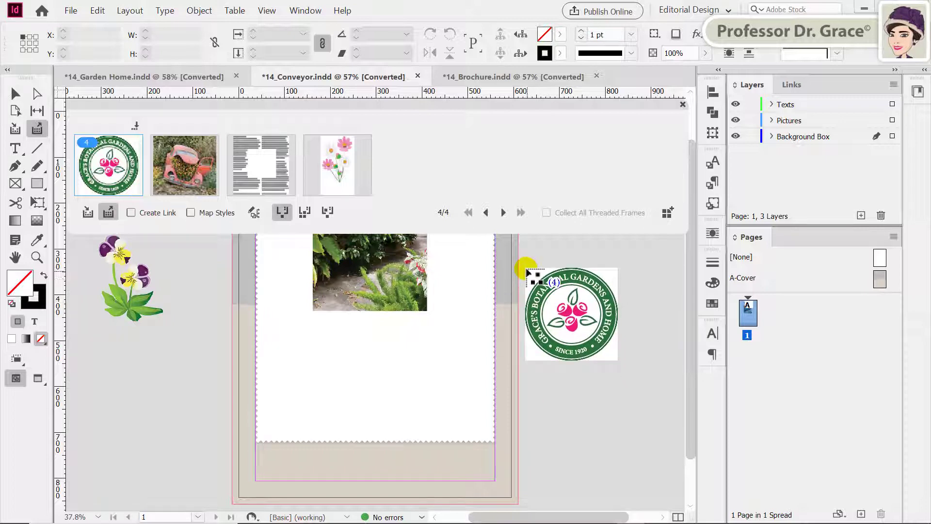
left_click_drag(522, 258, 676, 485)
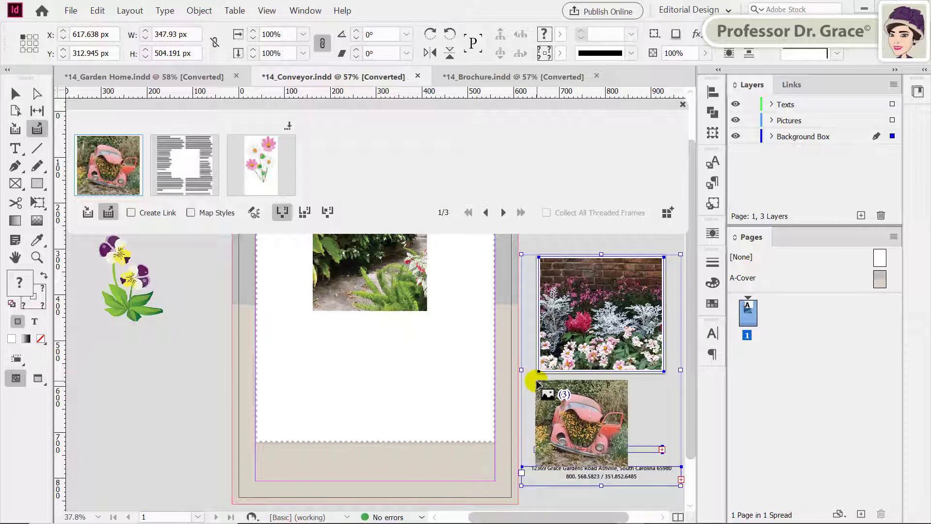
key("ctrl+z")
key("ctrl+z")
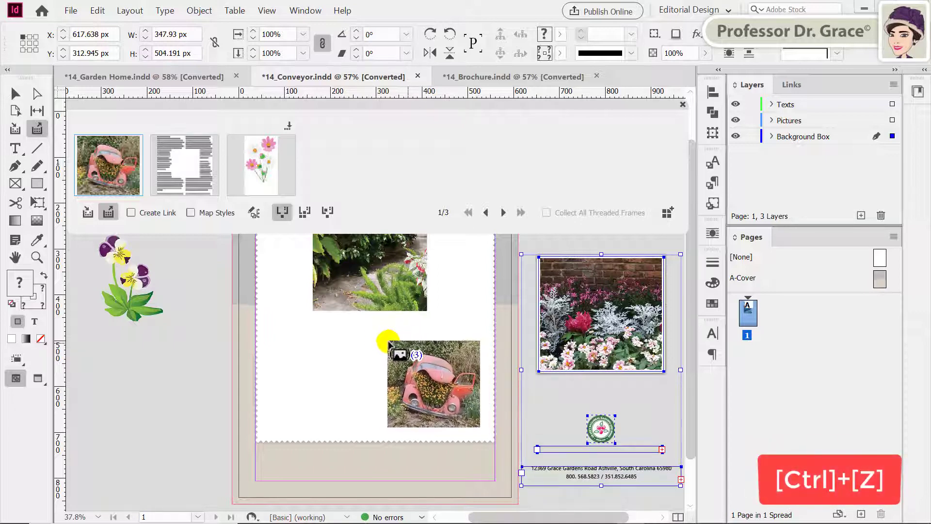
key("ctrl+z")
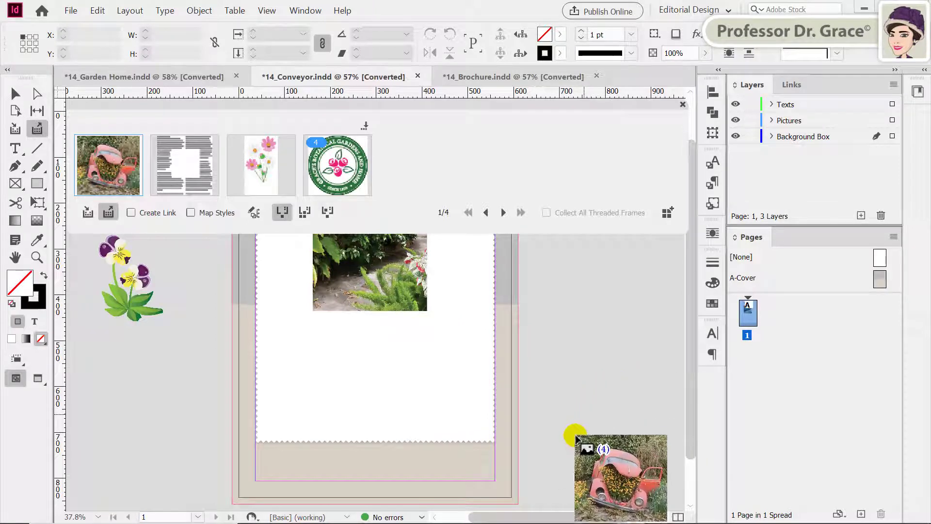
Step: Try placing the four-item set beside the page as a two-by-two grid about 536 × 528 px, and undo it
left_click_drag(557, 515, 592, 516)
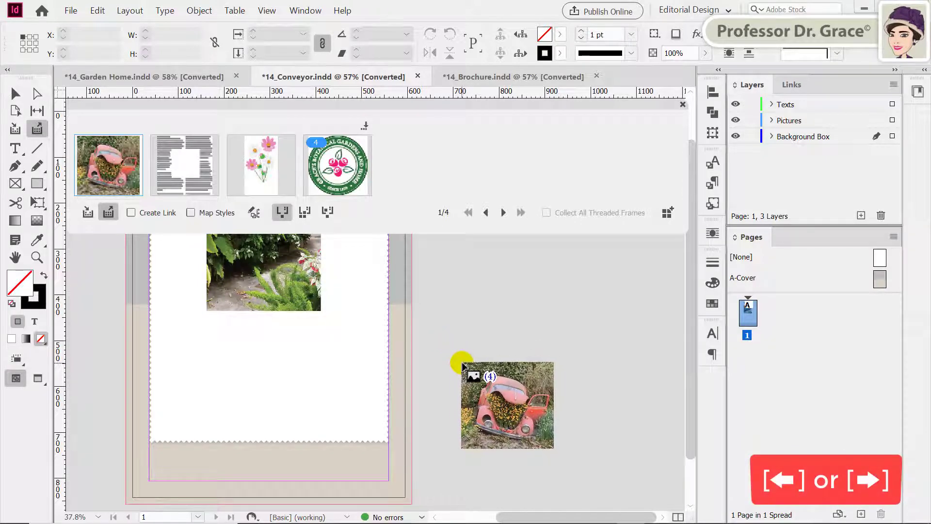
key("Right")
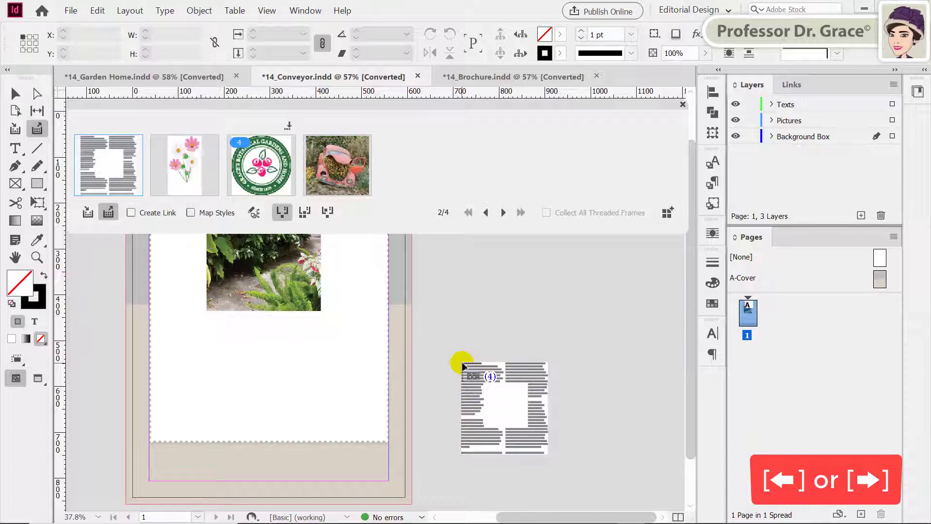
key("Right")
key("Right")
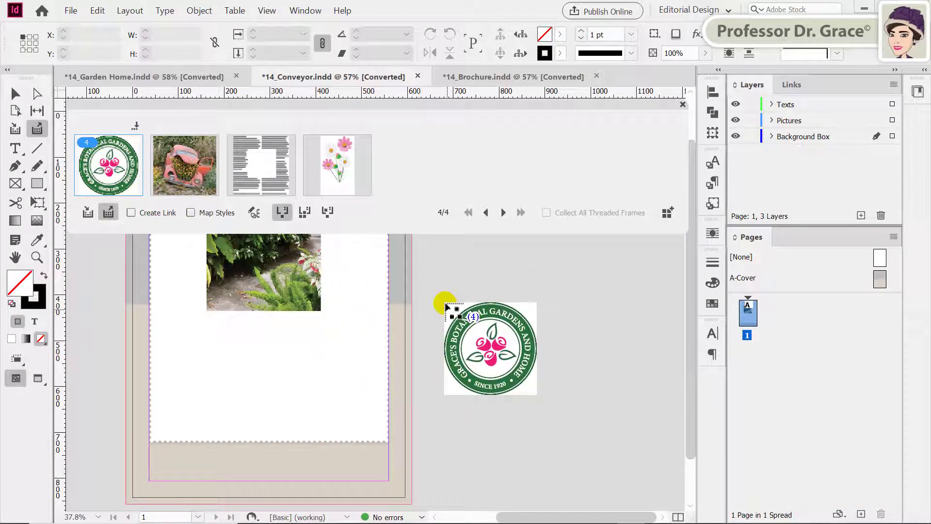
left_click_drag(422, 245, 666, 489)
key("Right")
key("Right")
key("Up")
key("Up")
key("Down")
key("Left")
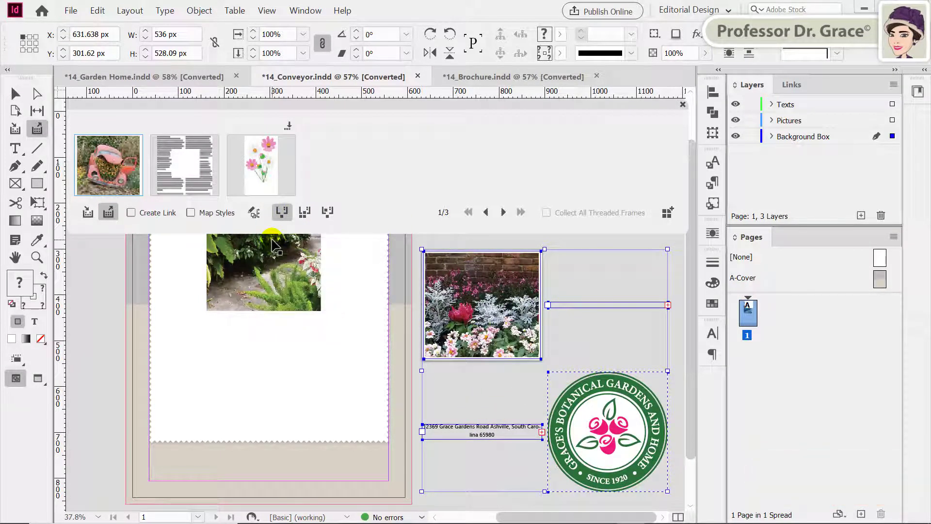
key("ctrl+z")
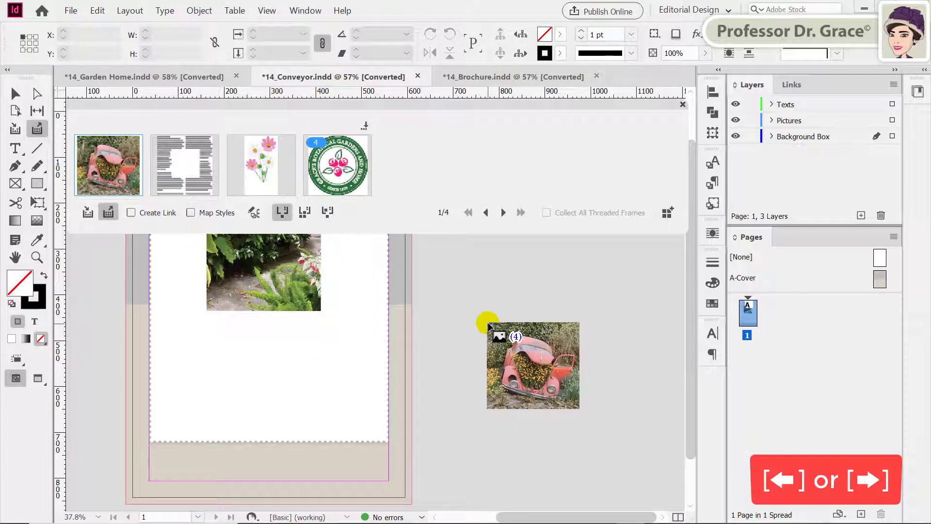
Step: Try varying the grid's columns and rows while placing the set, return to its original arrangement about 364 × 527 px, and undo it
key("Right")
key("Right")
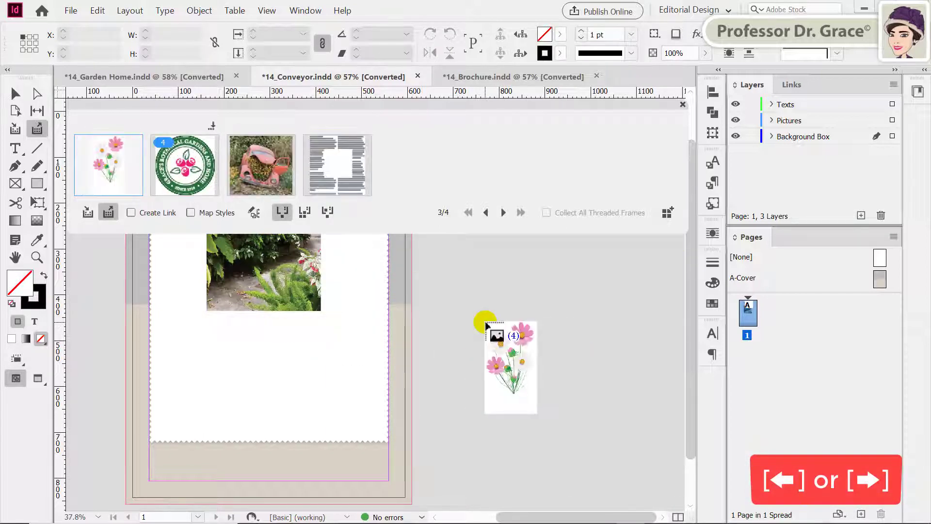
key("Right")
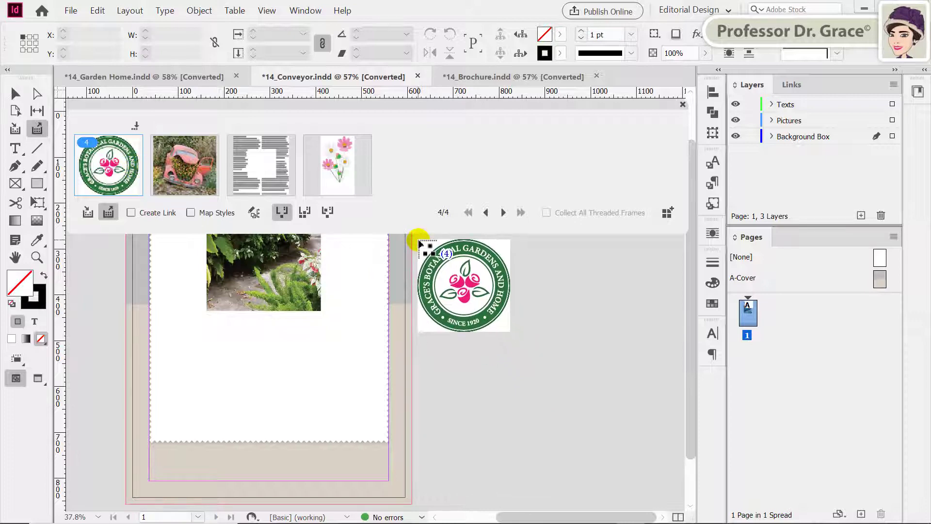
left_click_drag(420, 242, 641, 483)
key("Right")
key("Right")
key("Right")
key("Right")
key("Right")
key("Left")
key("Left")
key("Left")
key("Left")
key("Left")
key("Up")
key("Up")
key("Up")
key("Up")
key("Down")
key("Down")
key("Down")
key("Down")
key("ctrl+z")
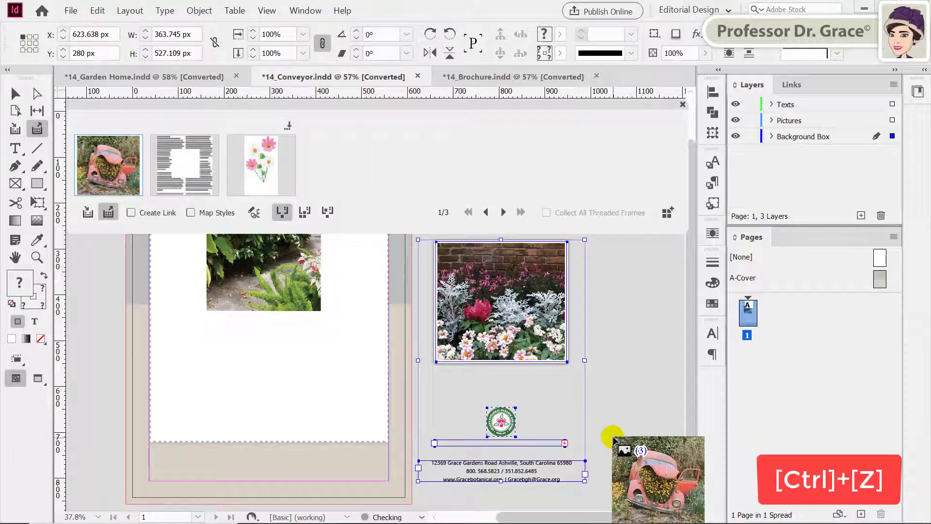
key("ctrl+z")
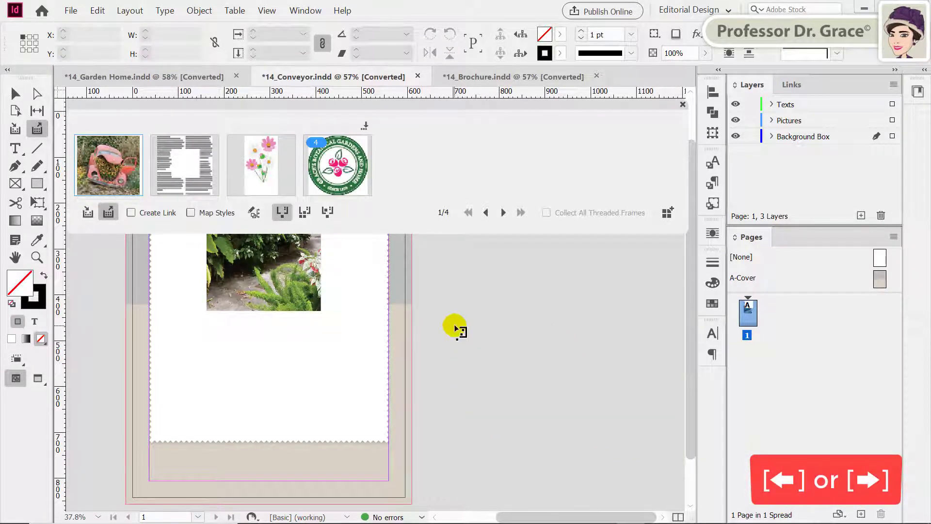
Step: Load the four-item set in the Content Placer, examine its individual items, and return to the full set
key("Left")
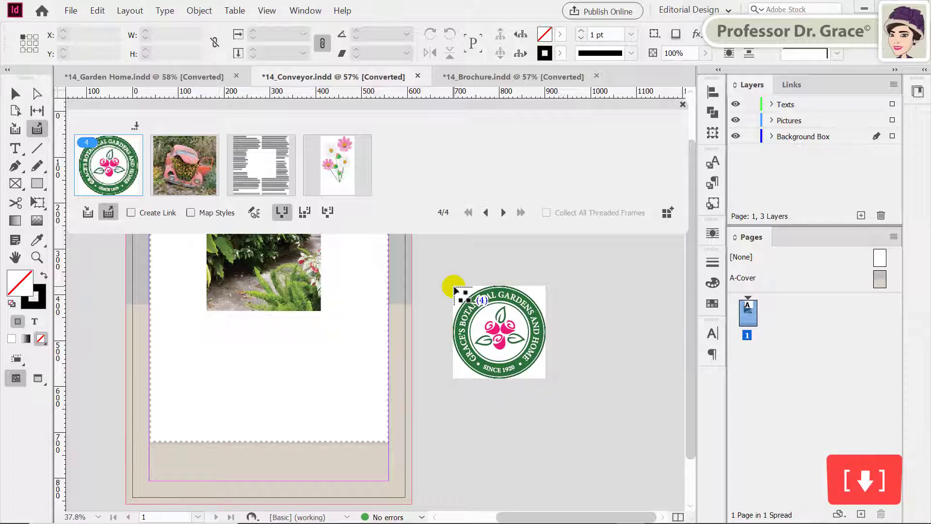
key("Down")
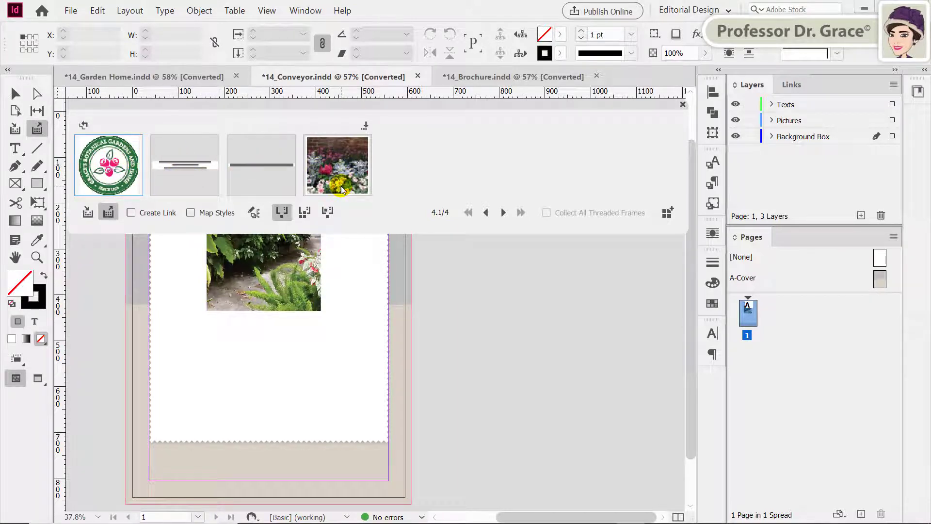
key("Right")
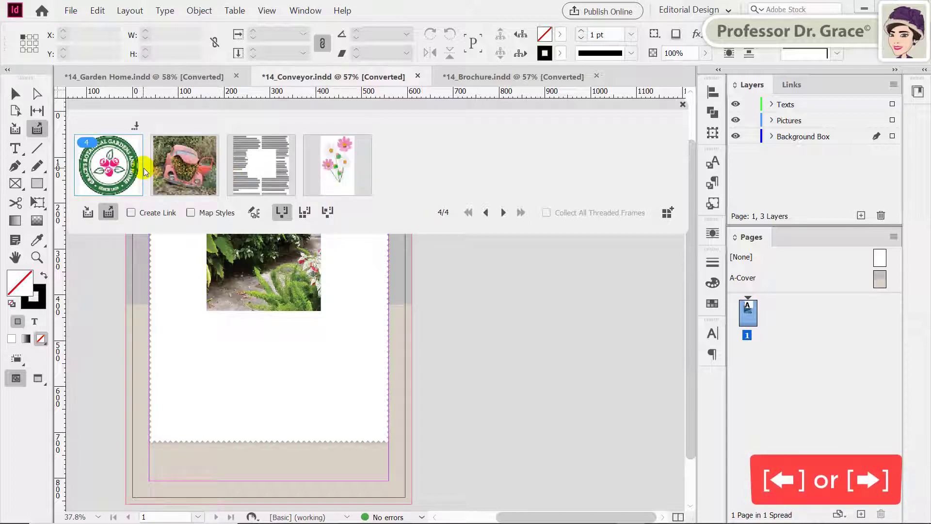
Step: Cycle through the loaded items back to the four-item set and open it to its individual items
key("Left")
key("Left")
key("Left")
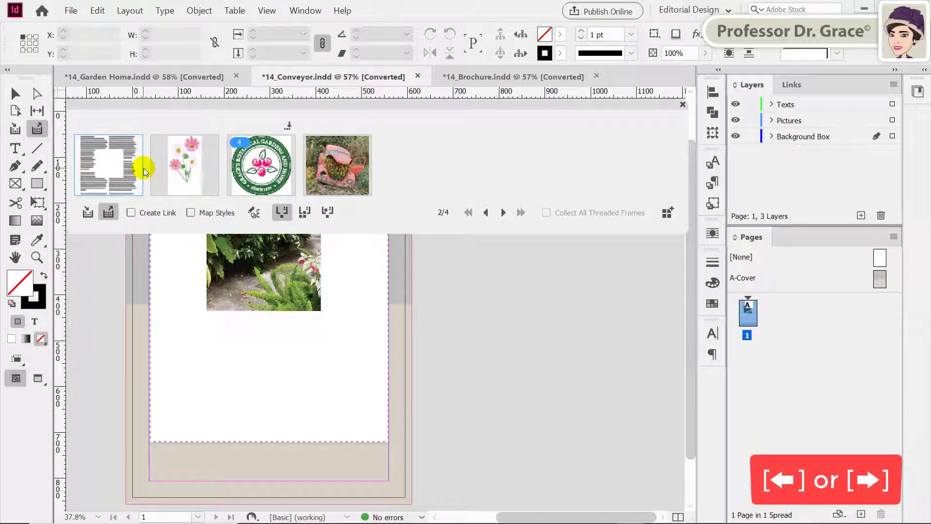
key("Left")
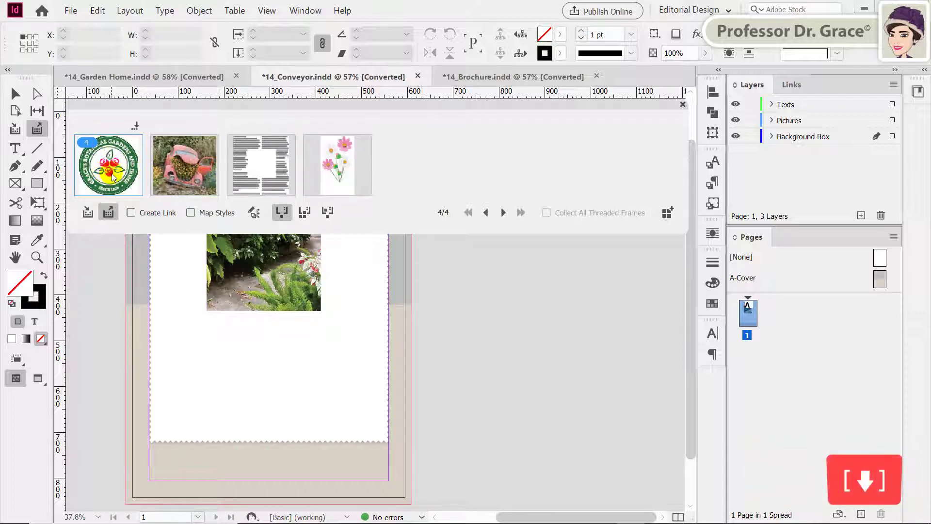
key("Down")
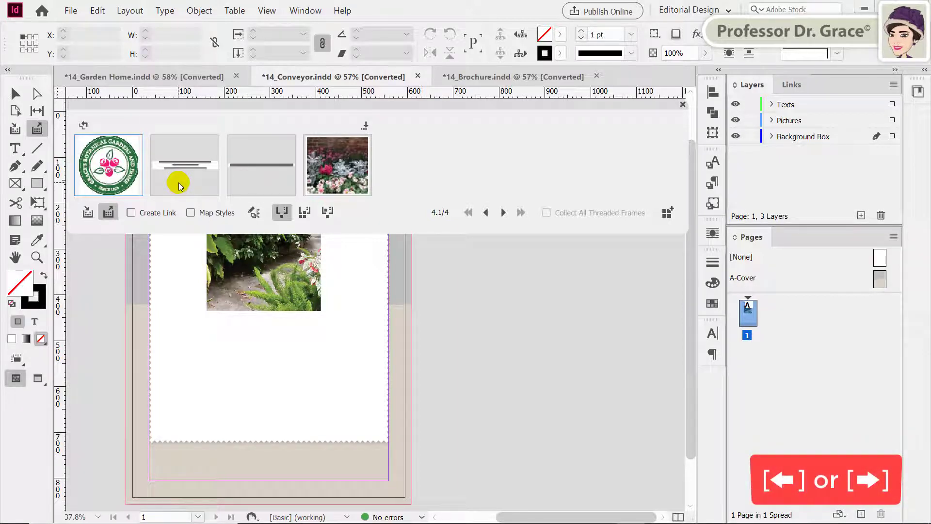
Step: Cycle through the set's items back to the round garden logo and place it alone on the pasteboard beside the page
key("Right")
key("Right")
key("Right")
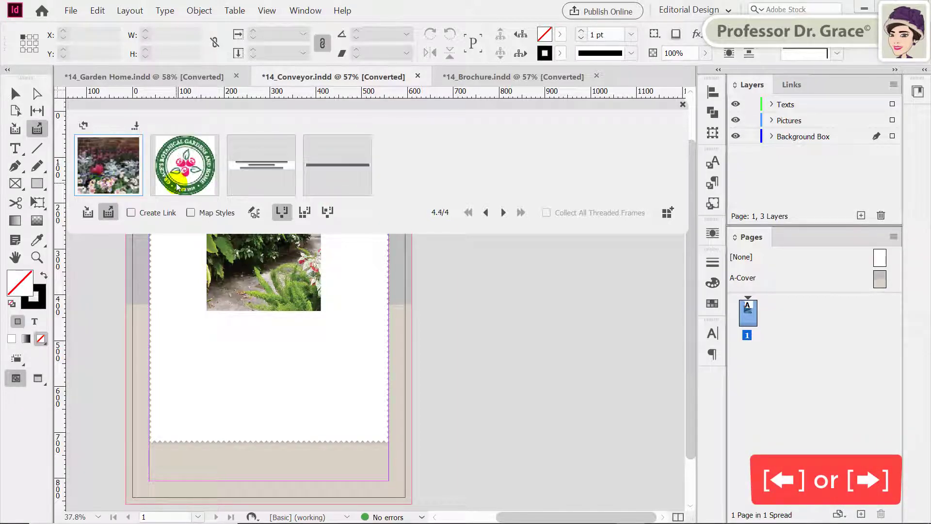
key("Right")
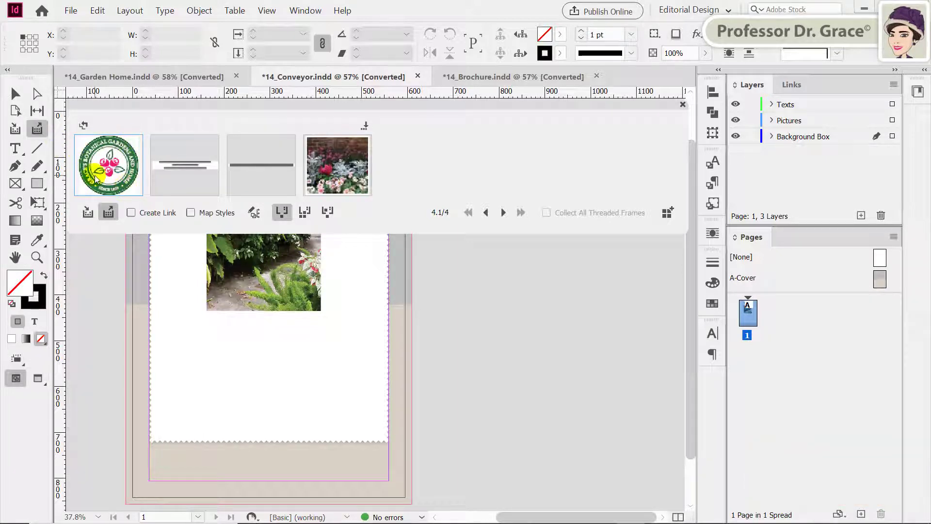
left_click(437, 265)
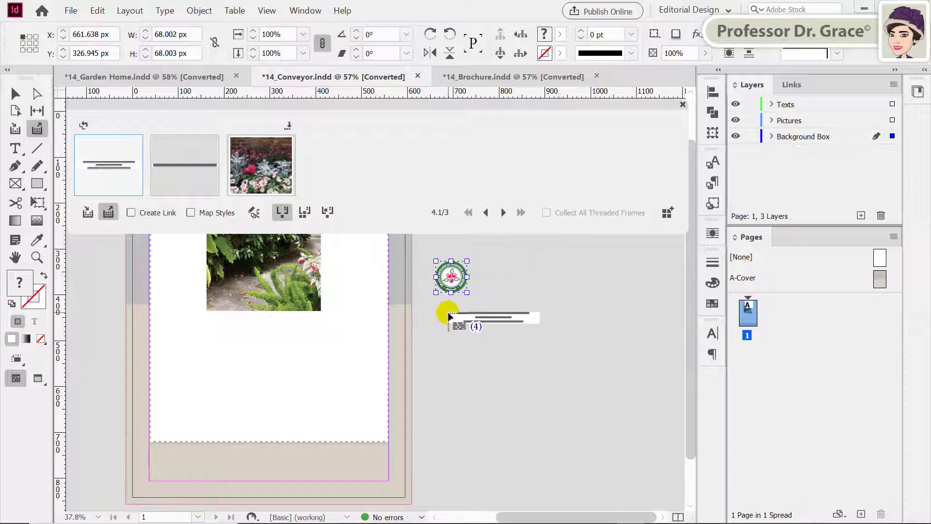
Step: Leave the set for the full conveyor, reopen it, cycle through its remaining items, and return to the conveyor
key("shift")
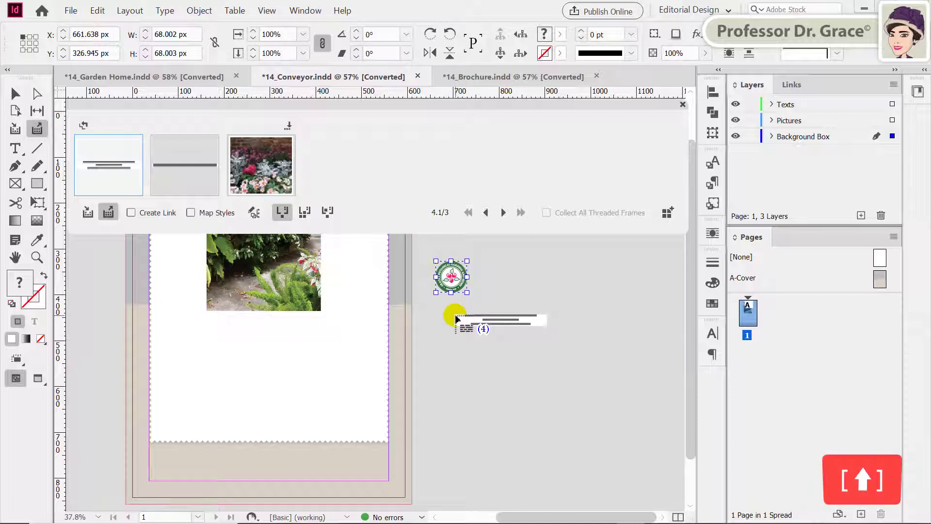
key("Up")
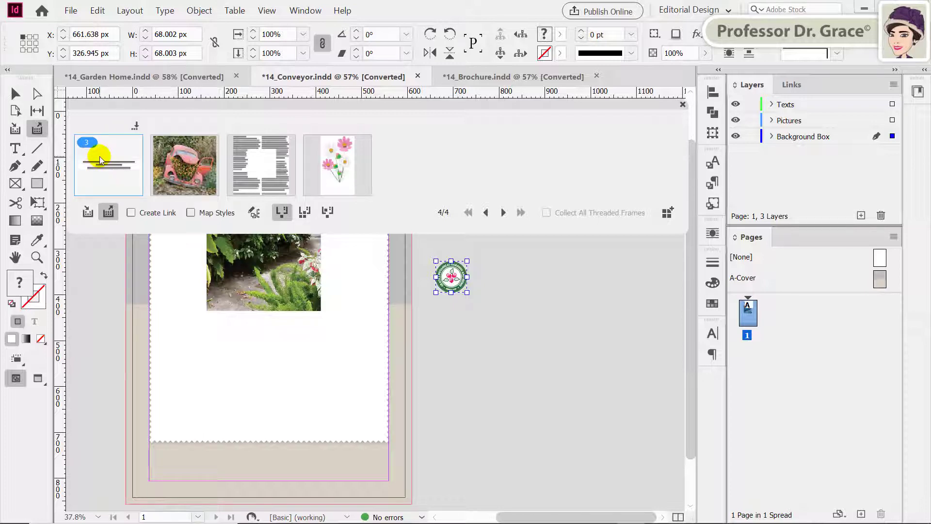
key("Down")
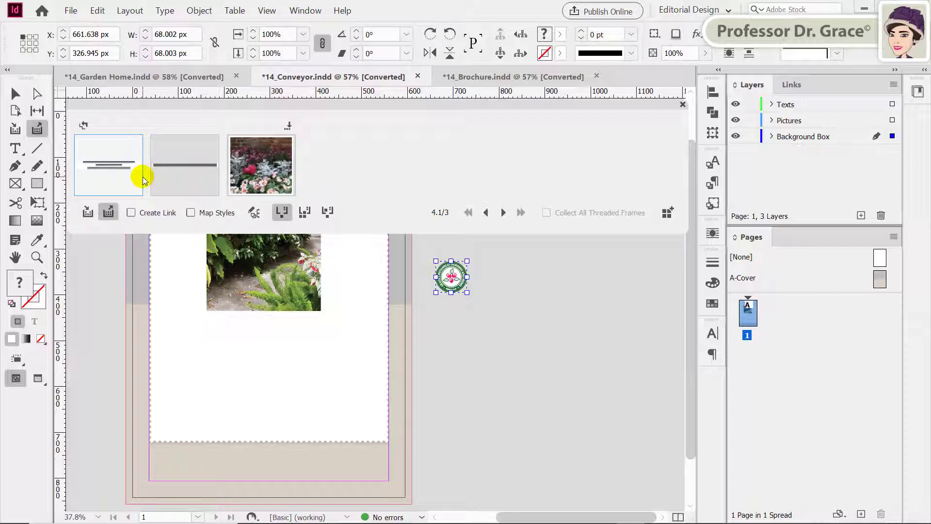
key("Right")
key("Right")
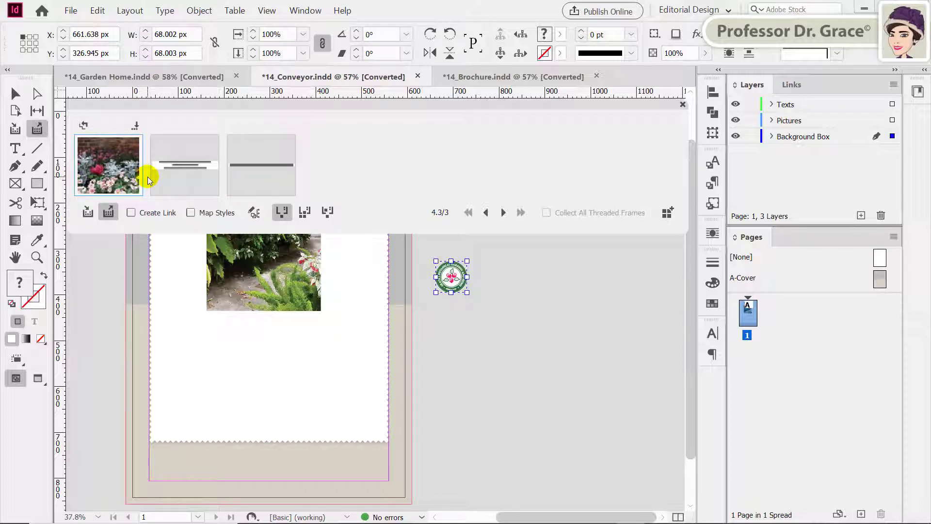
key("Up")
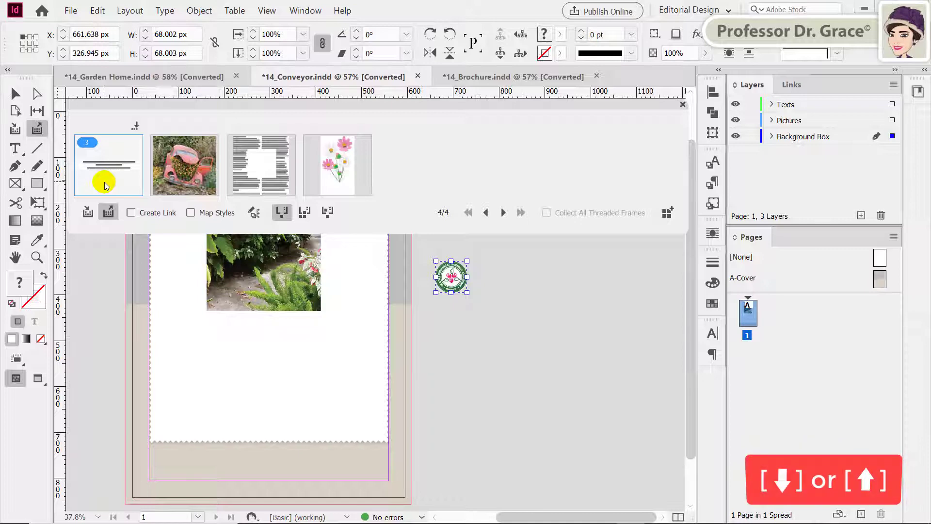
Step: Repeatedly open the remaining set to its individual items and close it back to the full conveyor
key("Down")
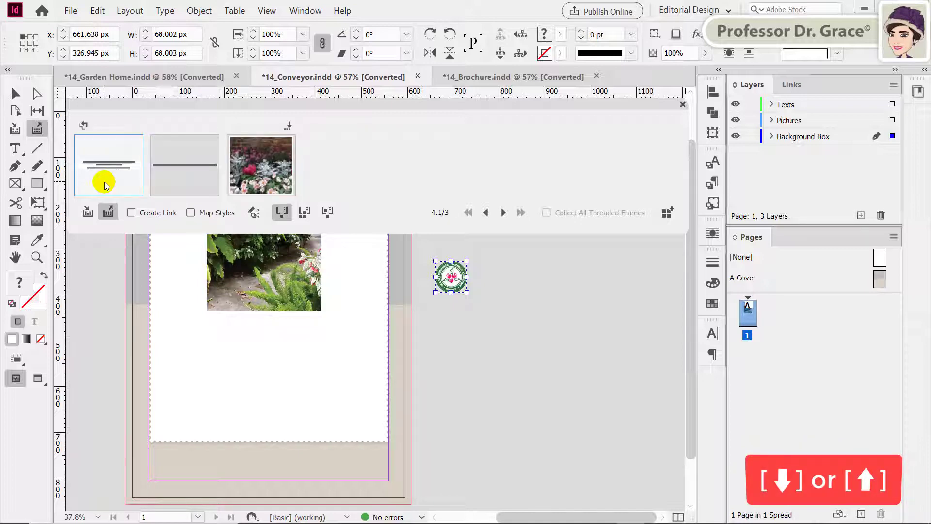
key("Up")
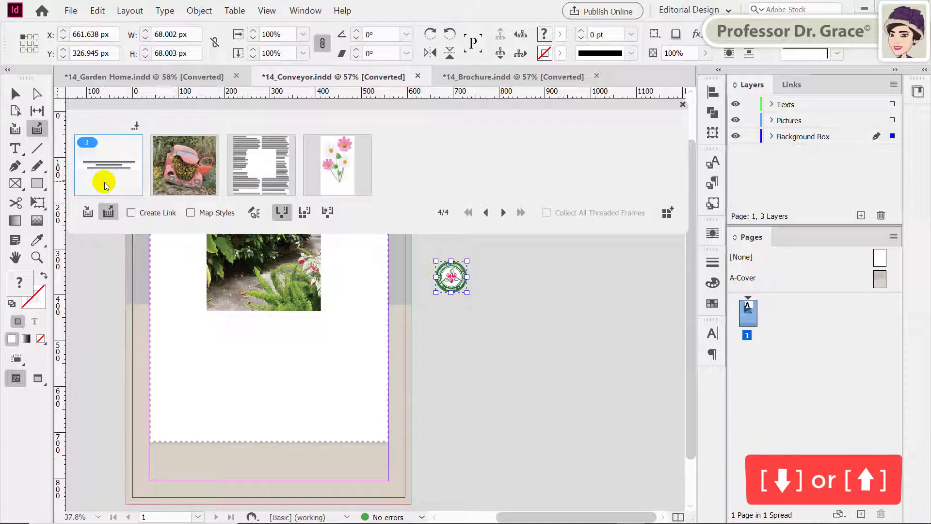
key("Down")
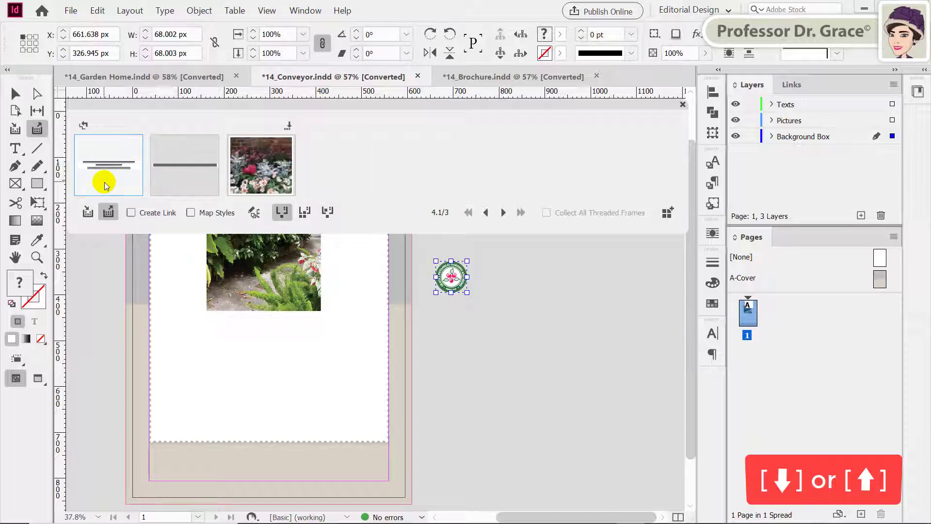
key("Up")
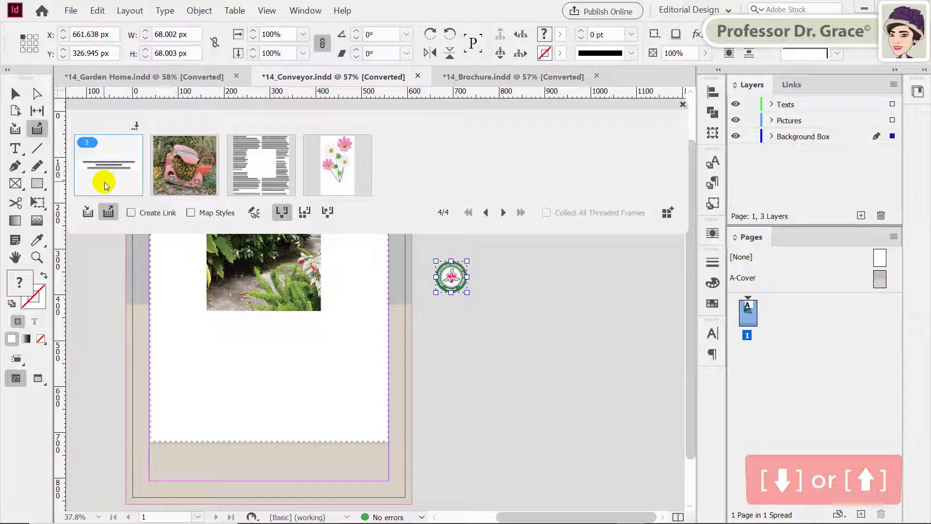
key("Down")
key("Up")
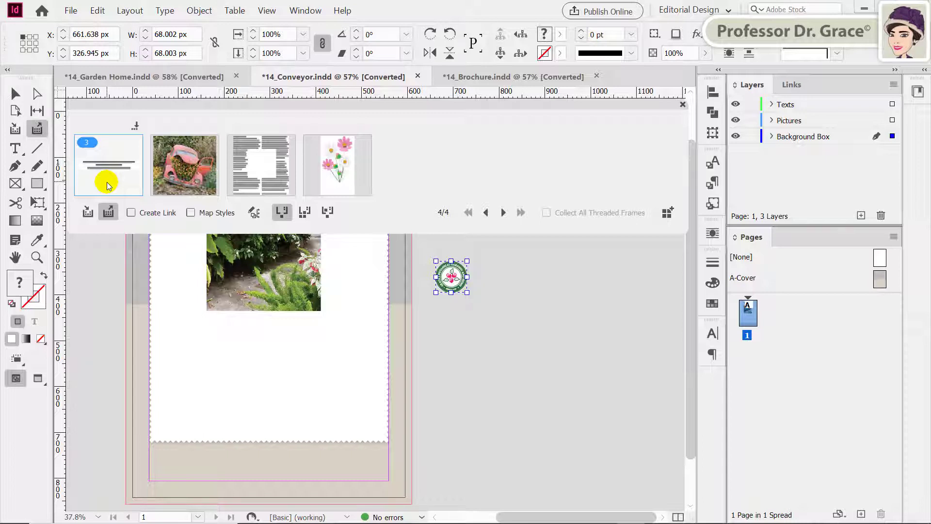
left_click(87, 144)
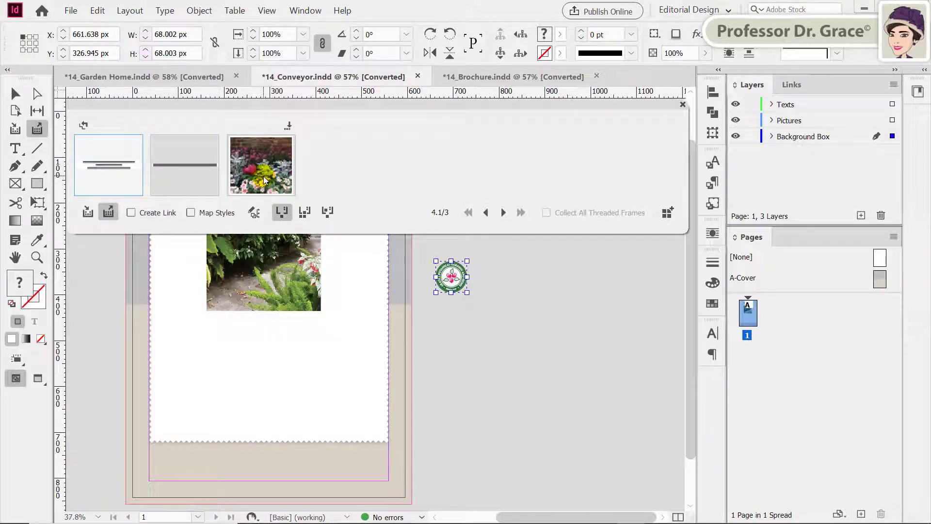
left_click(101, 151)
left_click(84, 125)
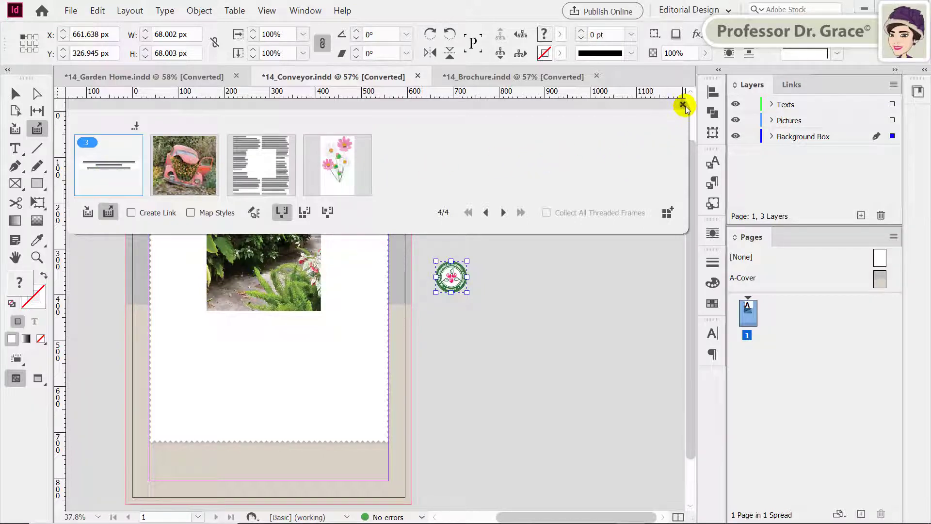
Step: Hide the conveyor
left_click(267, 11)
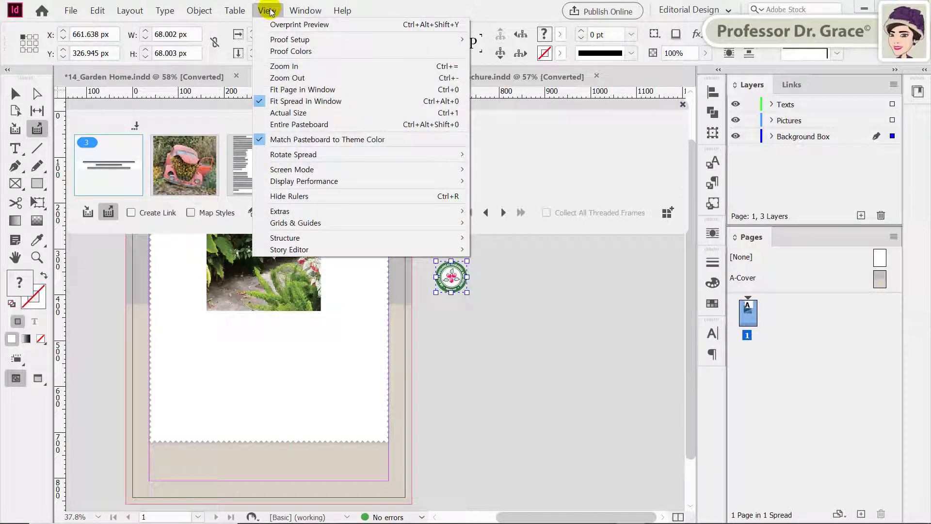
mouse_move(284, 211)
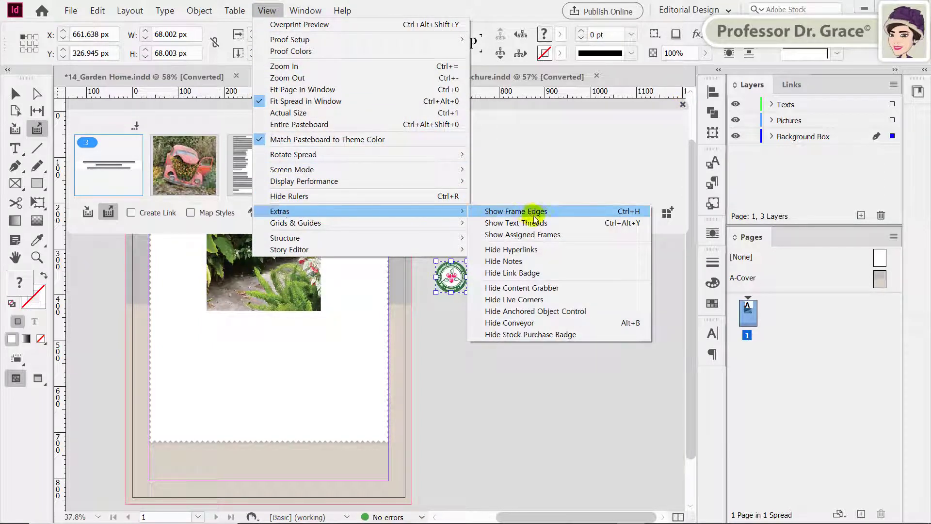
left_click(577, 323)
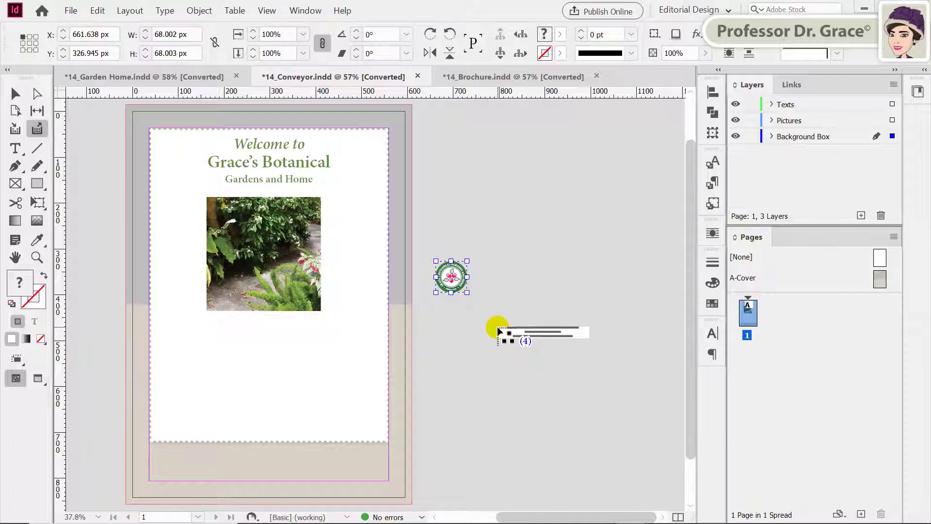
key("alt+b")
Step: Collect the tulip path picture on page 5 of Garden Home with the Content Collector and show the conveyor
key("b")
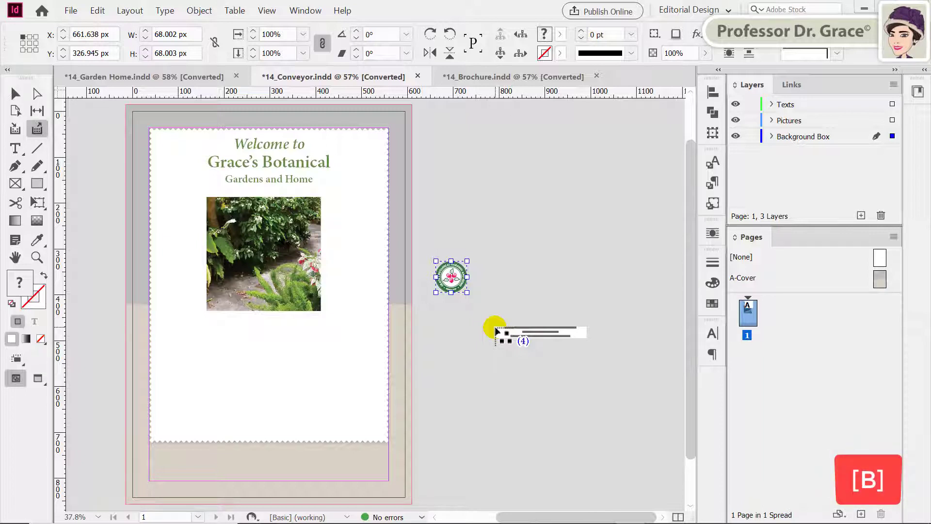
key("b")
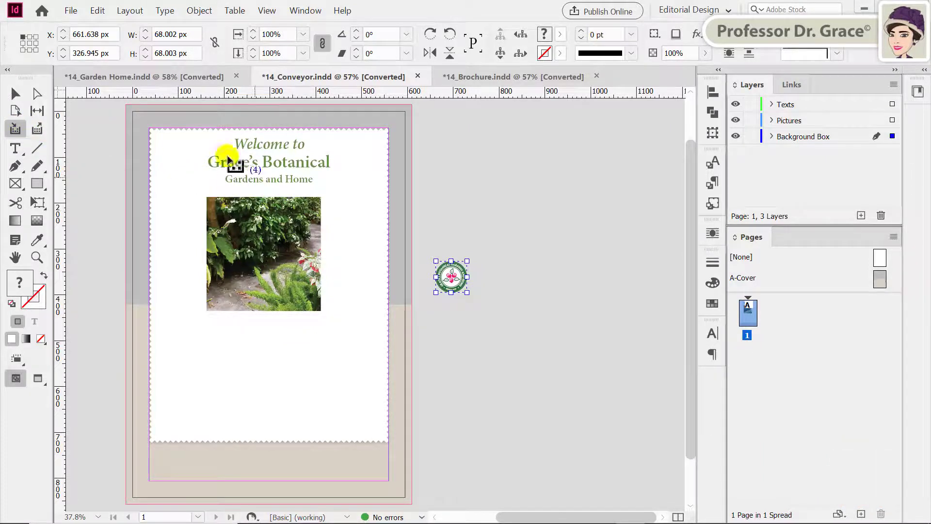
left_click(136, 77)
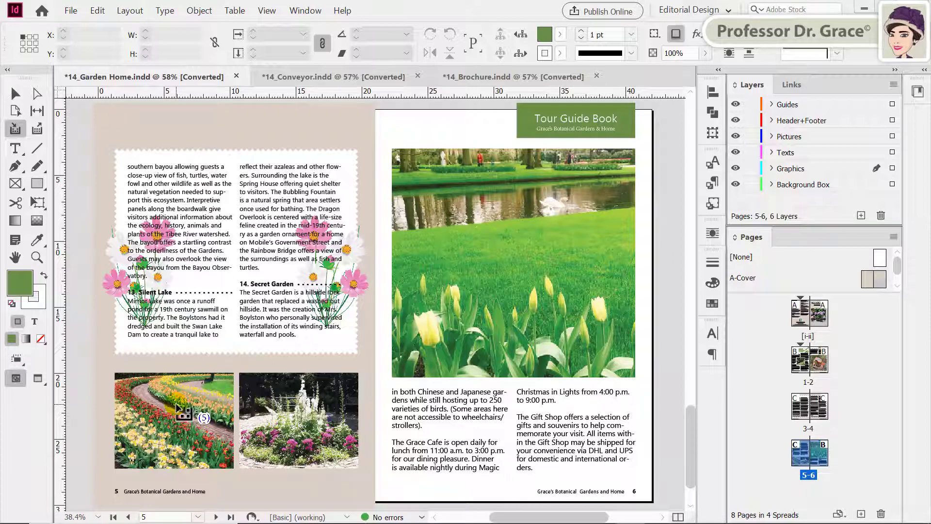
key("alt+b")
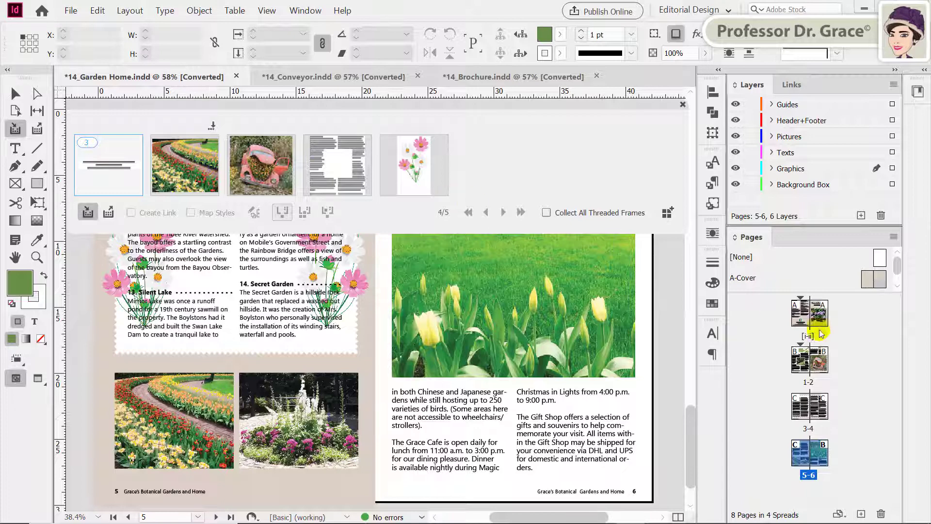
Step: Turn on Collect All Threaded Frames and collect the threaded text on page 3 of the Garden Home document
left_click(809, 428)
double_click(809, 429)
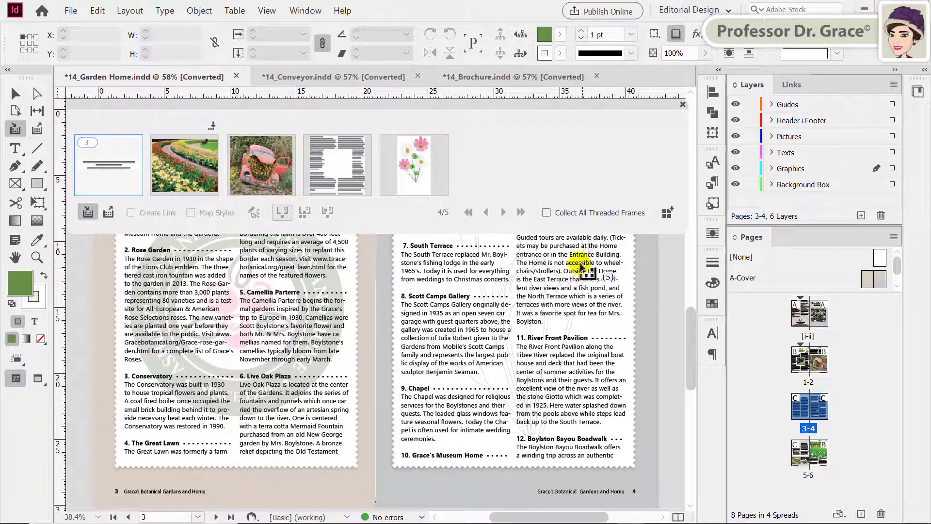
left_click(547, 213)
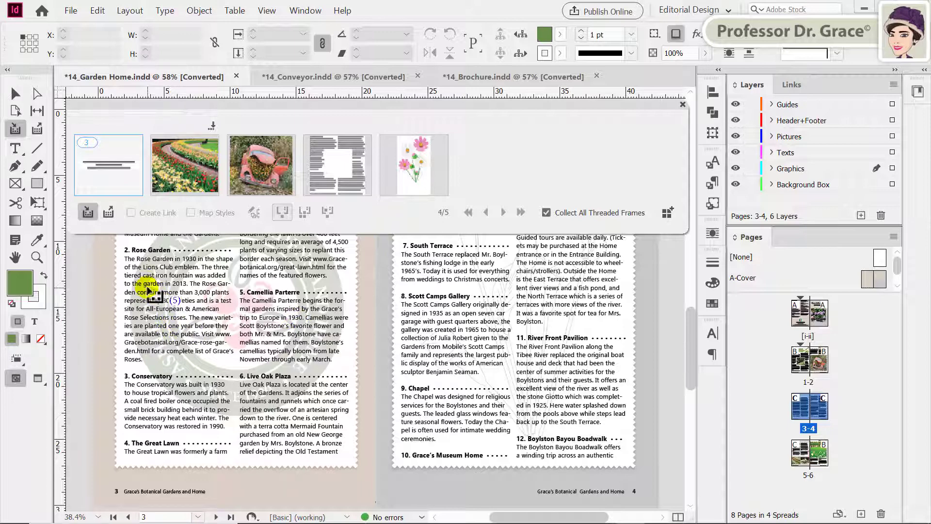
left_click(129, 260)
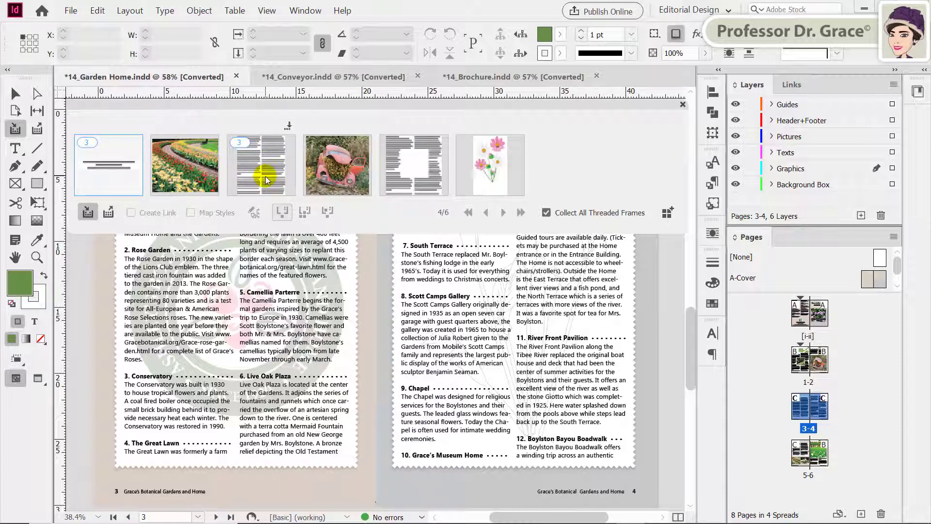
Step: In the Conveyor document, load the threaded text set in the Content Placer and place it beside the page, about 420 × 562 px
left_click(324, 78)
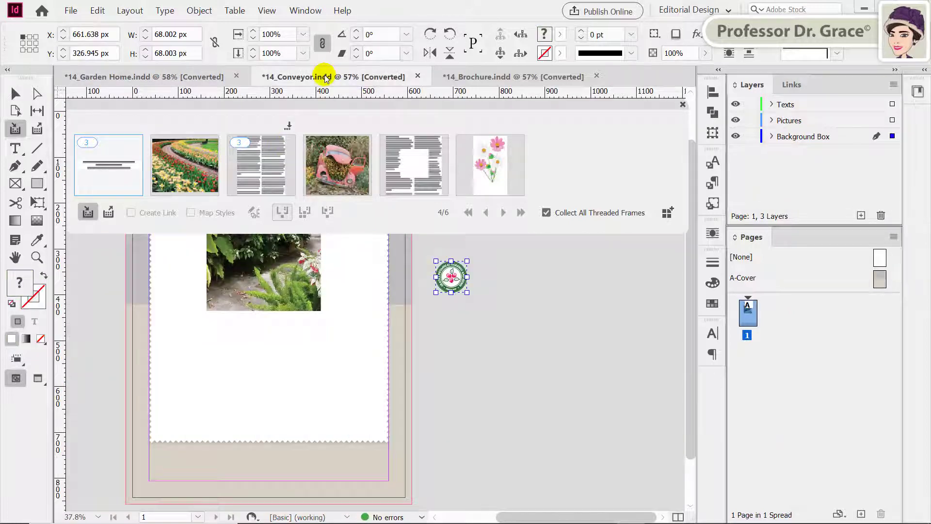
key("b")
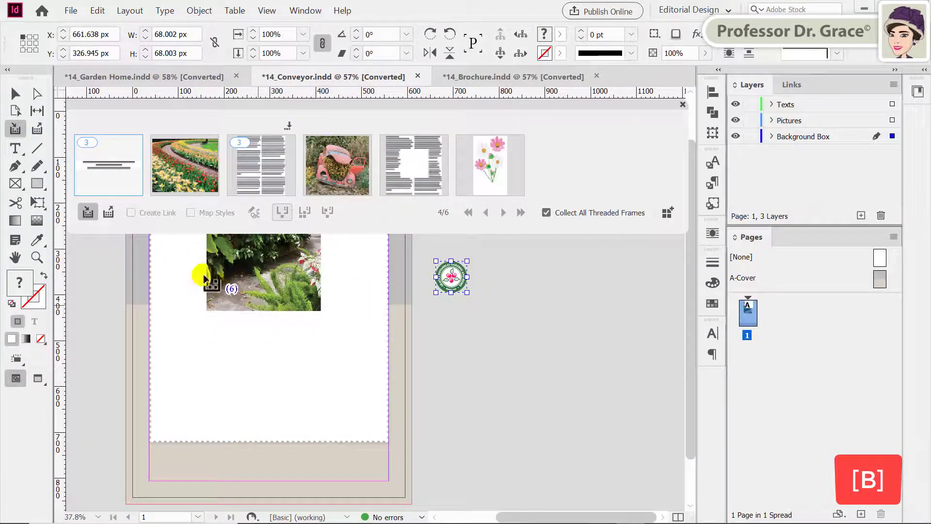
left_click(110, 213)
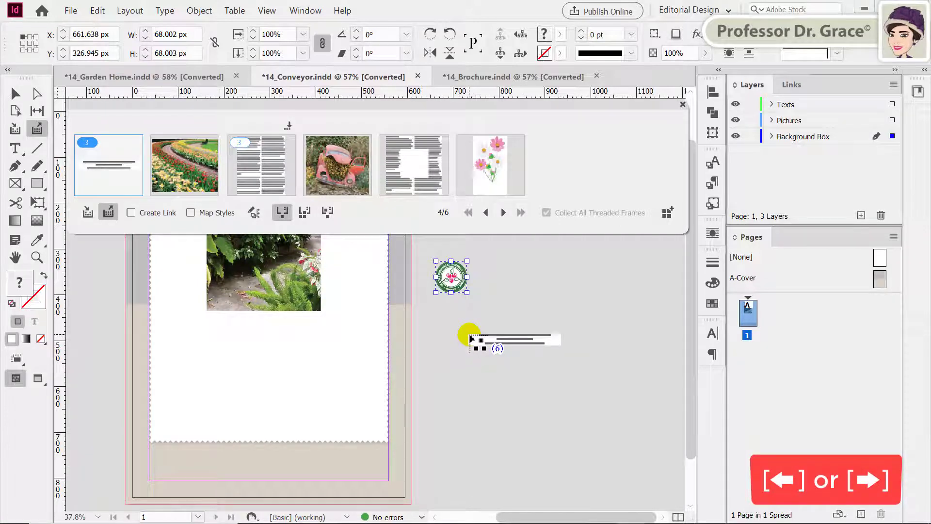
key("Right")
key("Right")
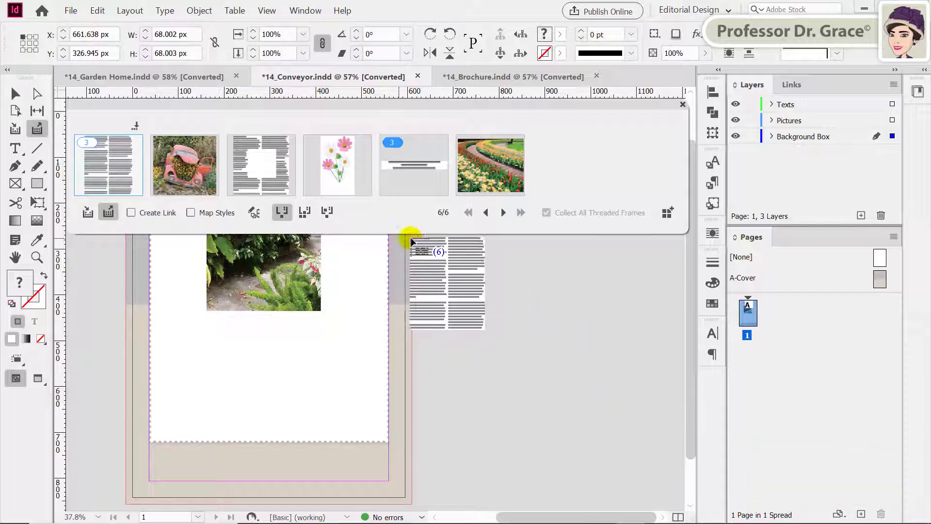
left_click(435, 261)
left_click_drag(415, 239, 612, 425)
Step: Separate the overlapping threaded text frames, moving the widest onto the page and spreading the other two apart on the pasteboard
key("ctrl")
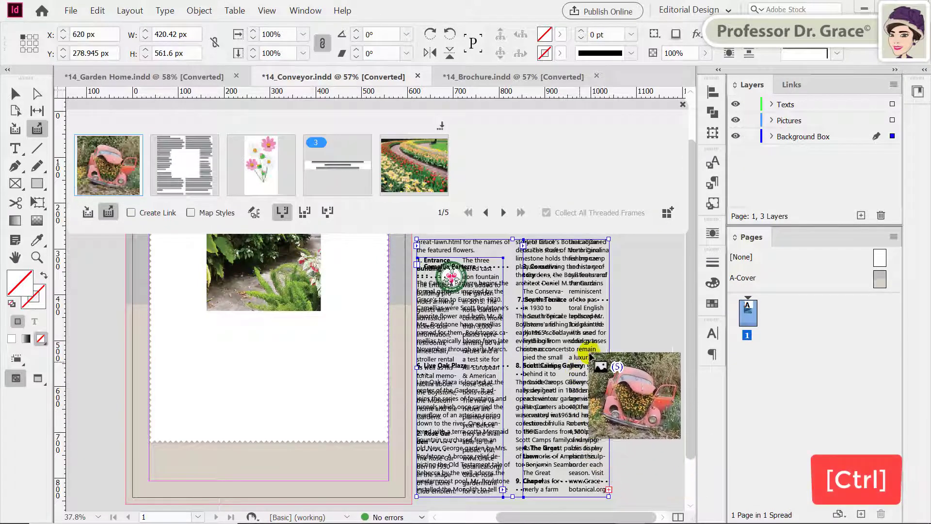
left_click(616, 322)
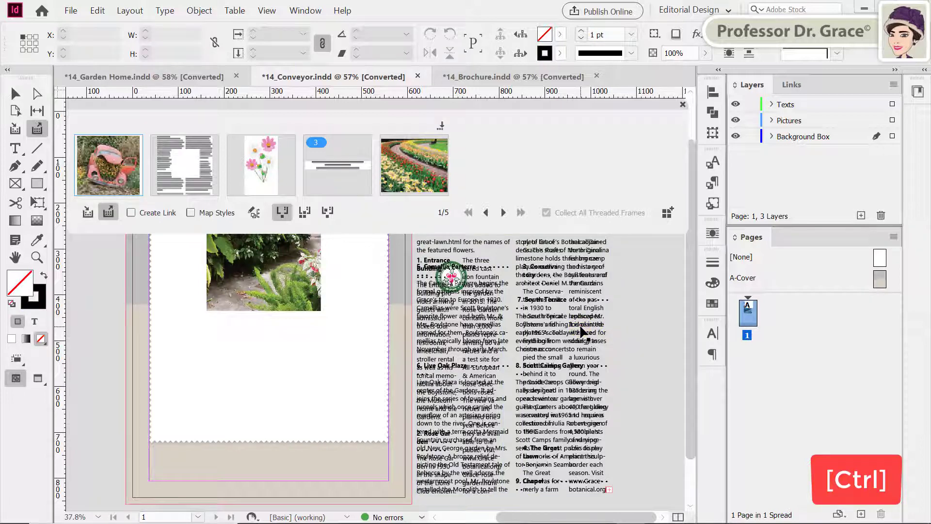
left_click_drag(582, 326, 331, 319)
left_click_drag(542, 356, 487, 359)
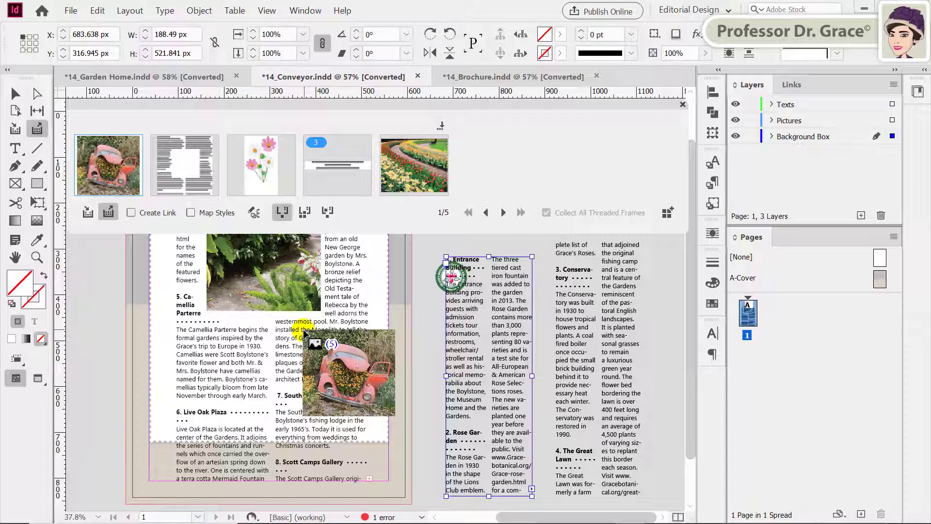
Step: Switch back to the Content Collector and turn off Collect All Threaded Frames
key("b")
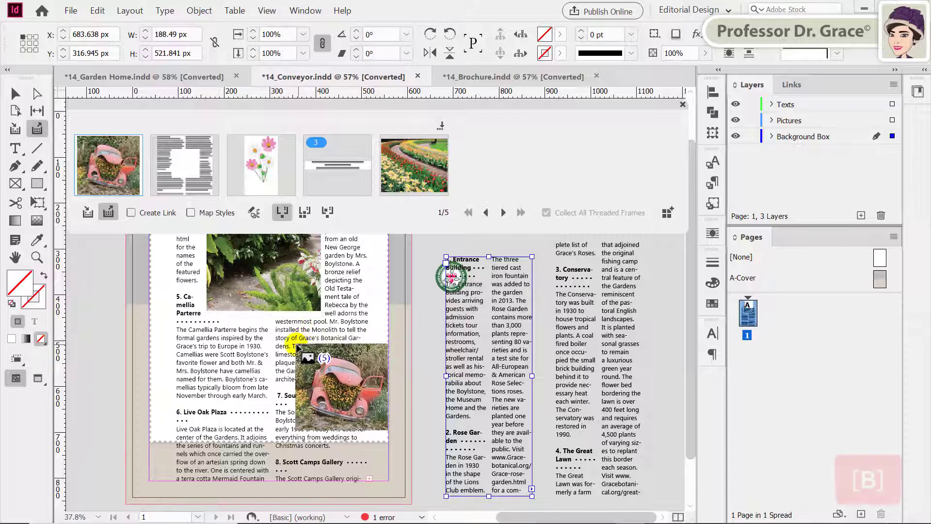
left_click(18, 132)
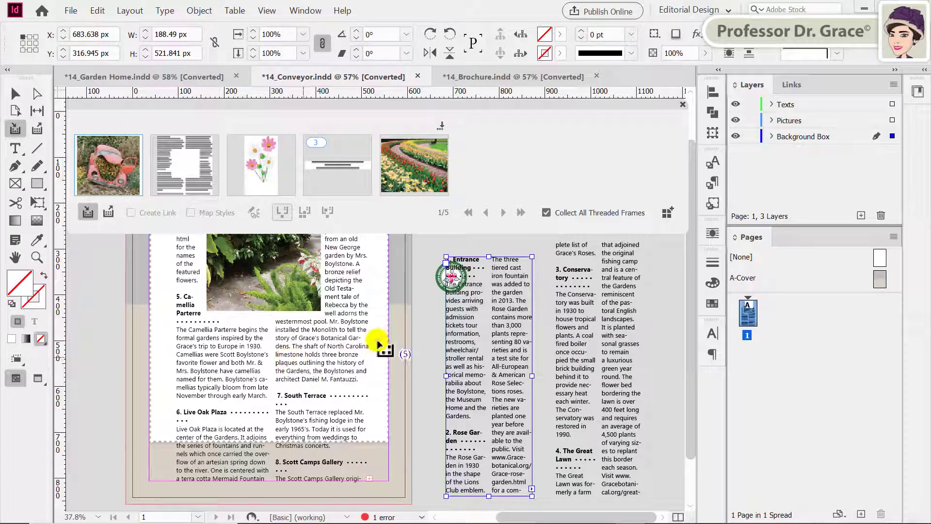
left_click(548, 212)
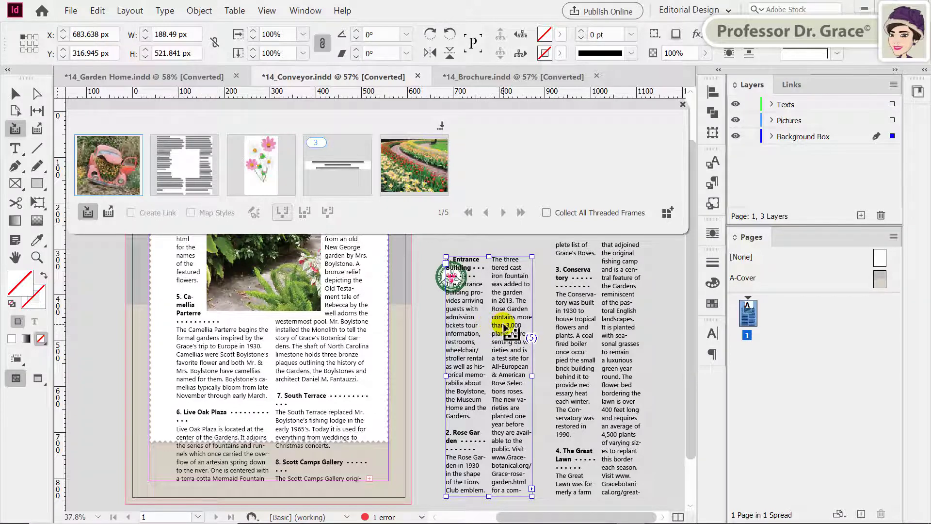
Step: Examine the Load Conveyor options for Selection, Pages, All Pages Including Pasteboard Objects and Create a Single Set without loading anything
left_click(668, 214)
left_click_drag(348, 160, 327, 279)
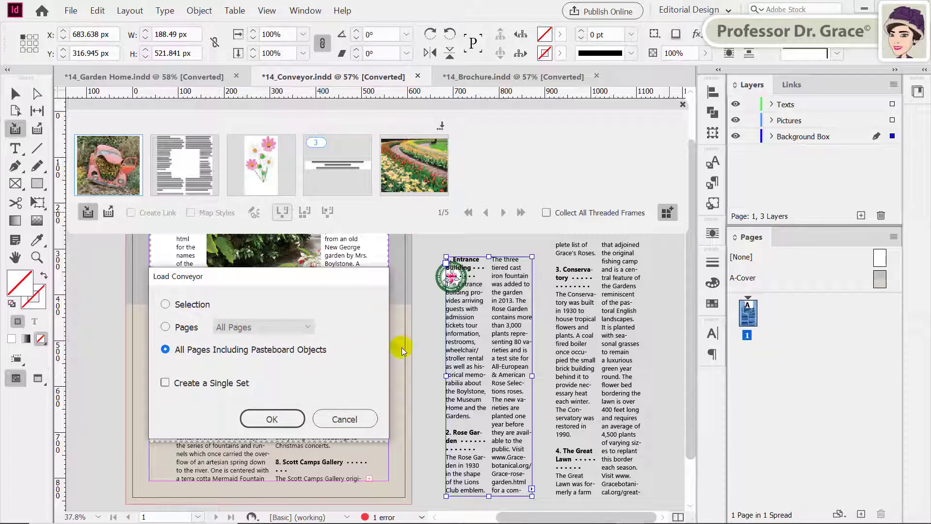
left_click(180, 308)
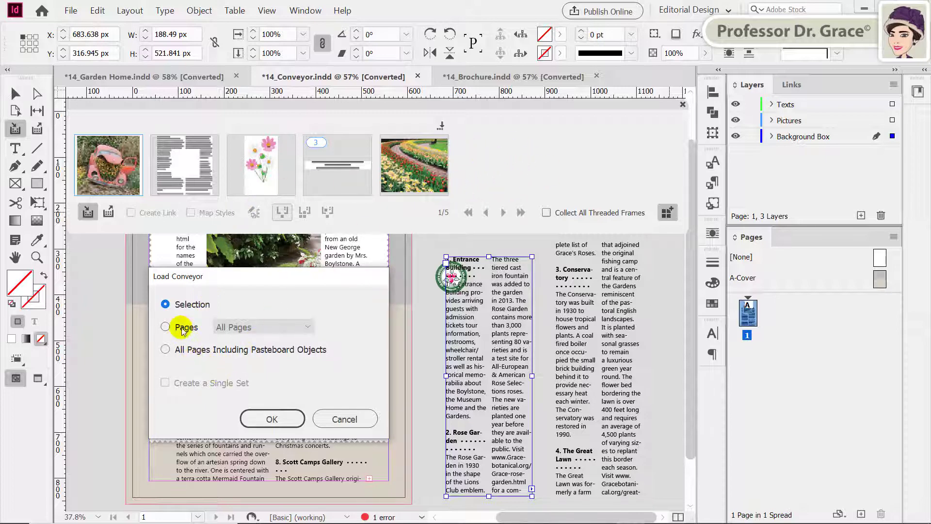
left_click(166, 327)
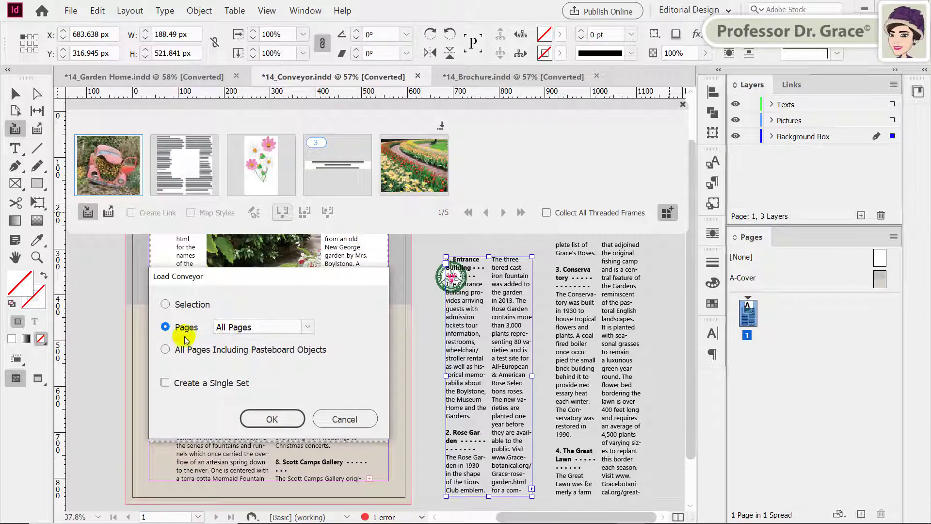
left_click(174, 355)
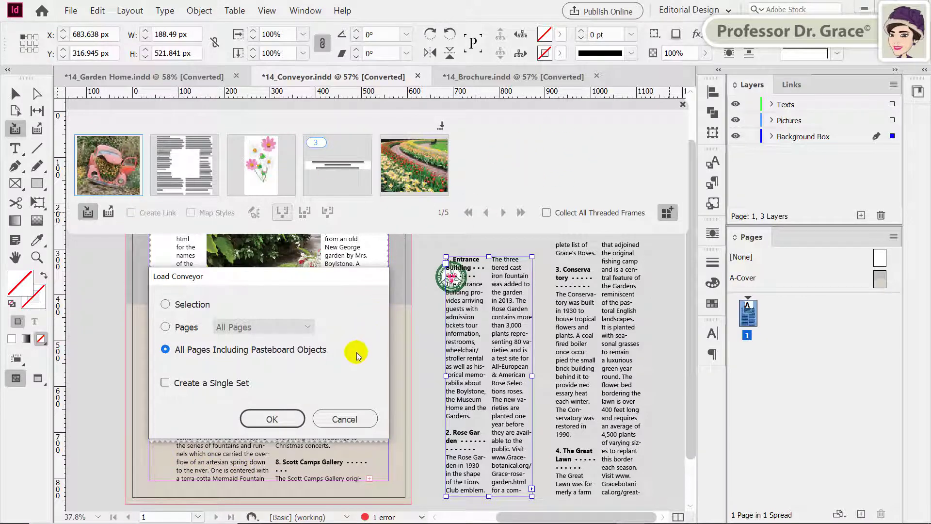
left_click(196, 384)
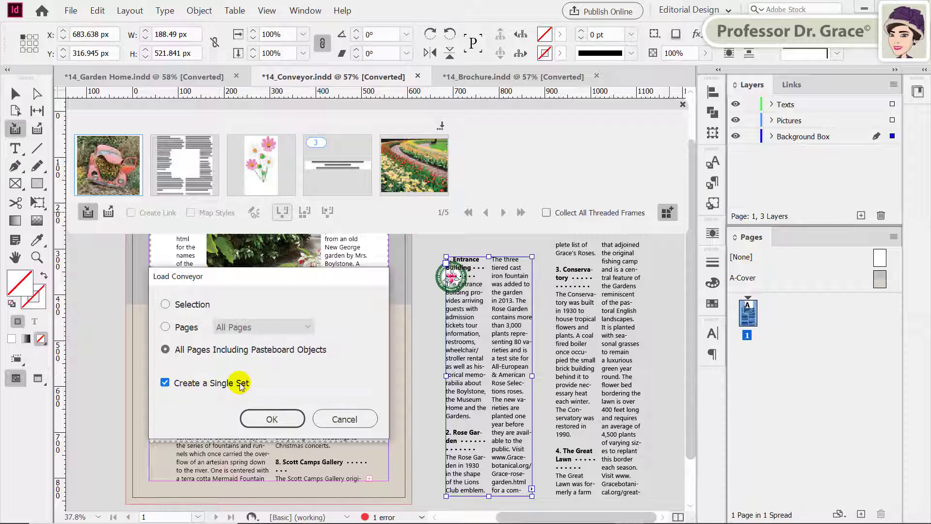
left_click(204, 383)
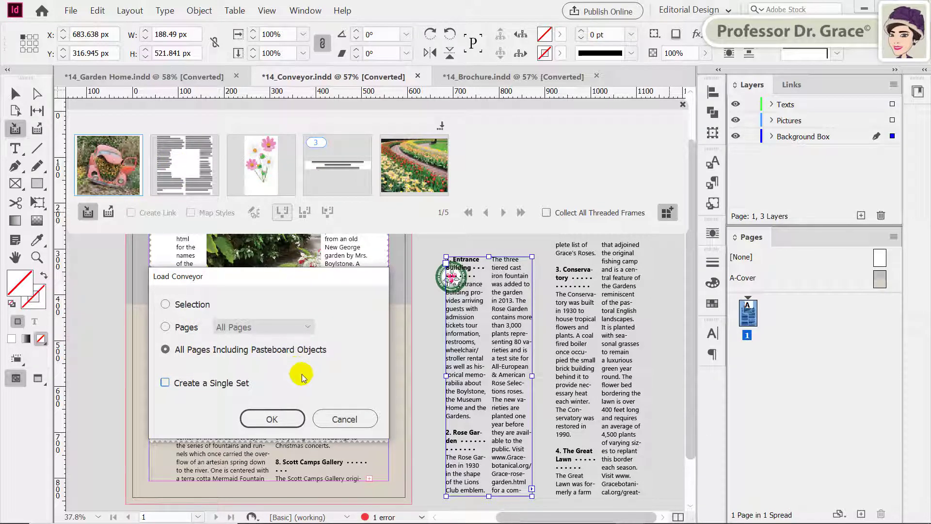
left_click(352, 420)
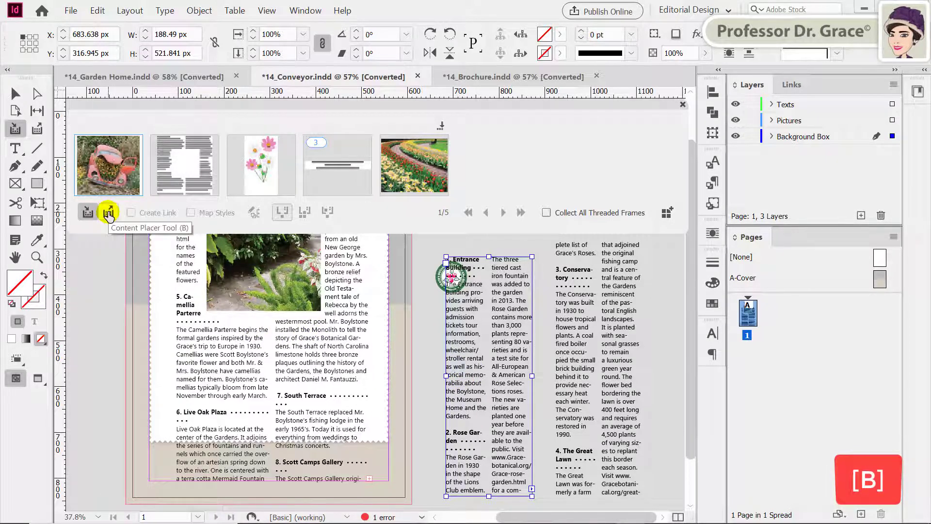
Step: Switch to the Content Placer and turn on Map Styles, keeping Create Link off
left_click(109, 213)
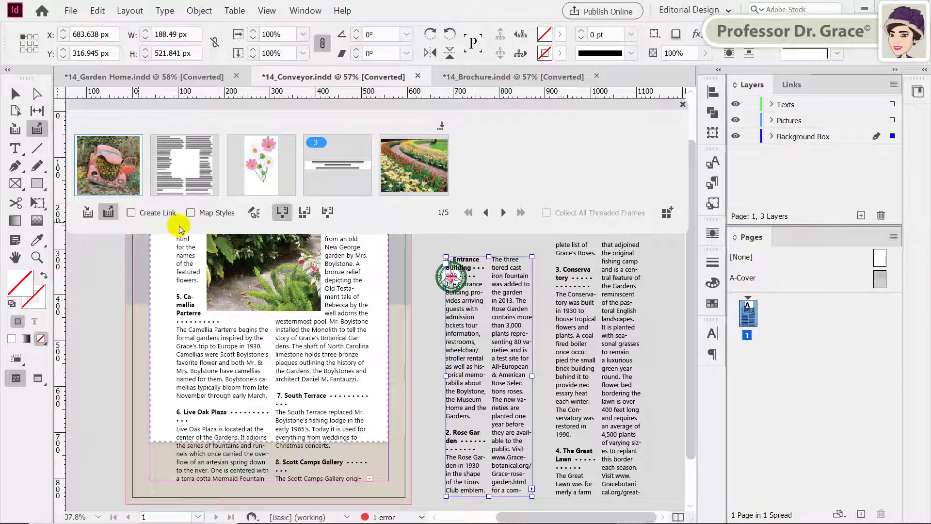
left_click(151, 214)
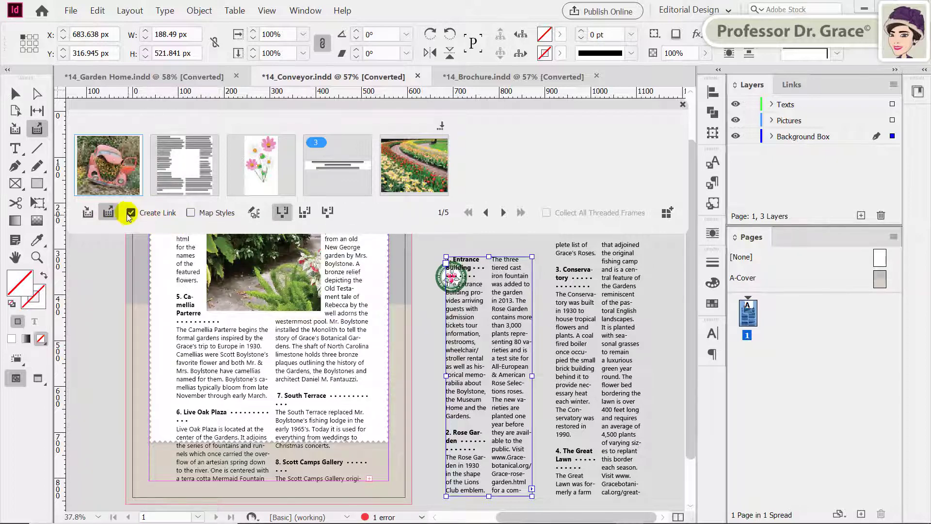
left_click(163, 217)
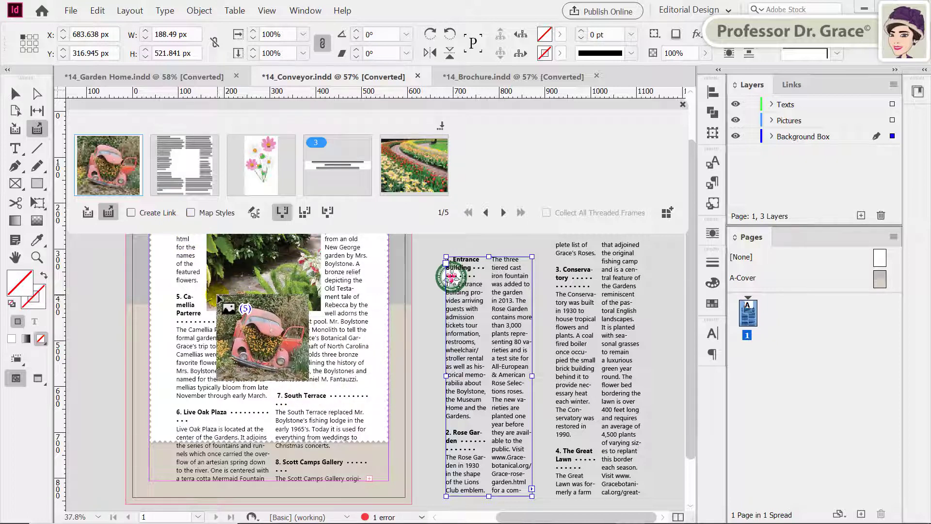
left_click(199, 218)
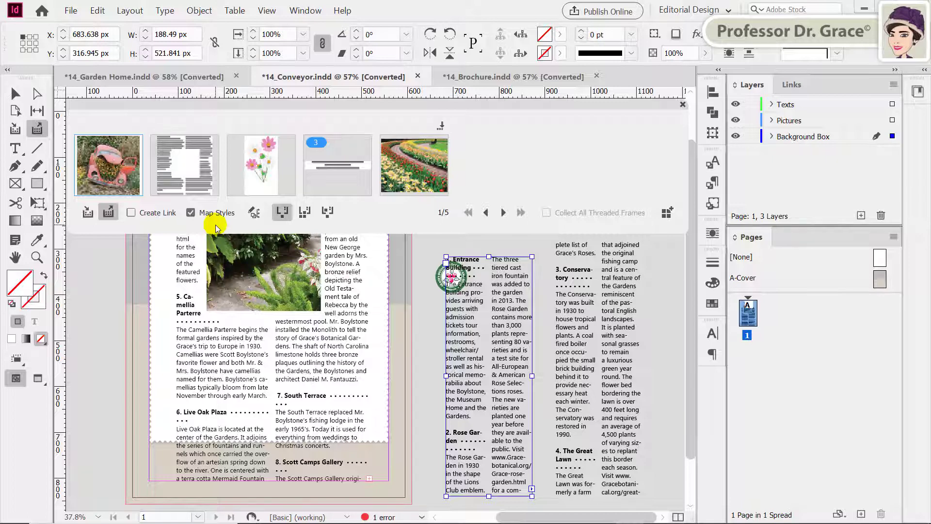
Step: Look over the Custom Style Mapping settings without defining a mapping
left_click(254, 217)
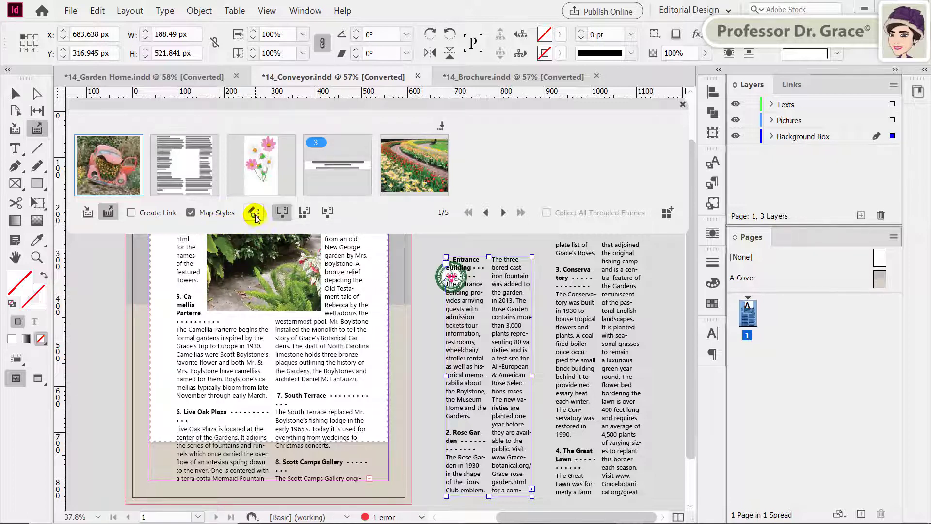
left_click_drag(294, 131, 344, 262)
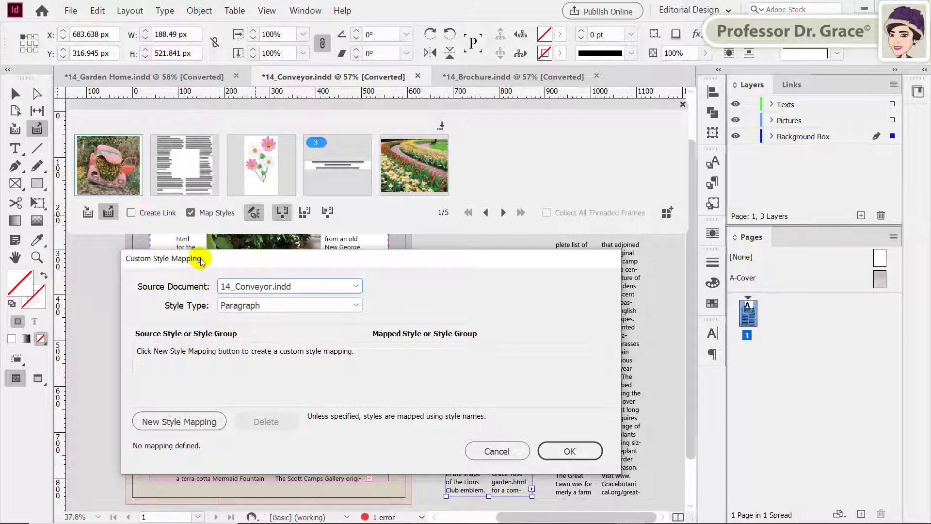
left_click(486, 454)
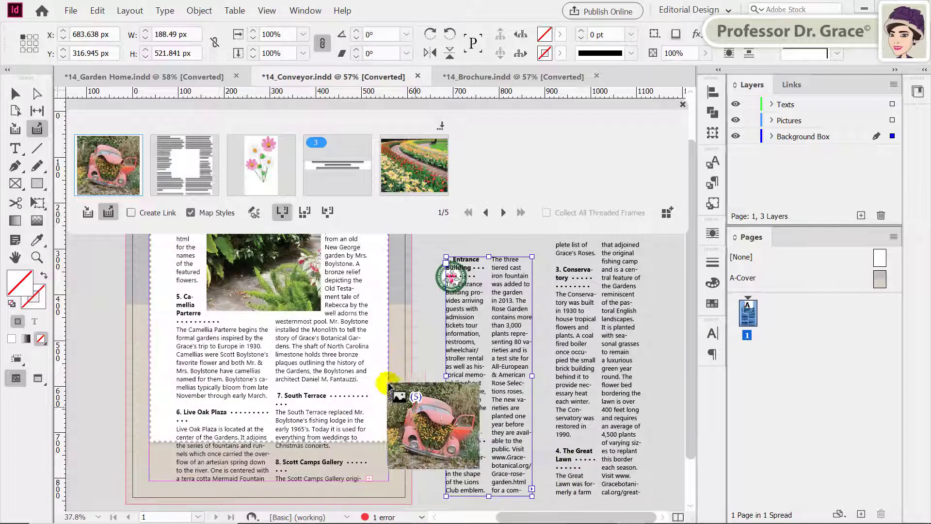
Step: Try placing the red car photo with the option that removes placed items from the conveyor, and undo the placement
left_click(277, 216)
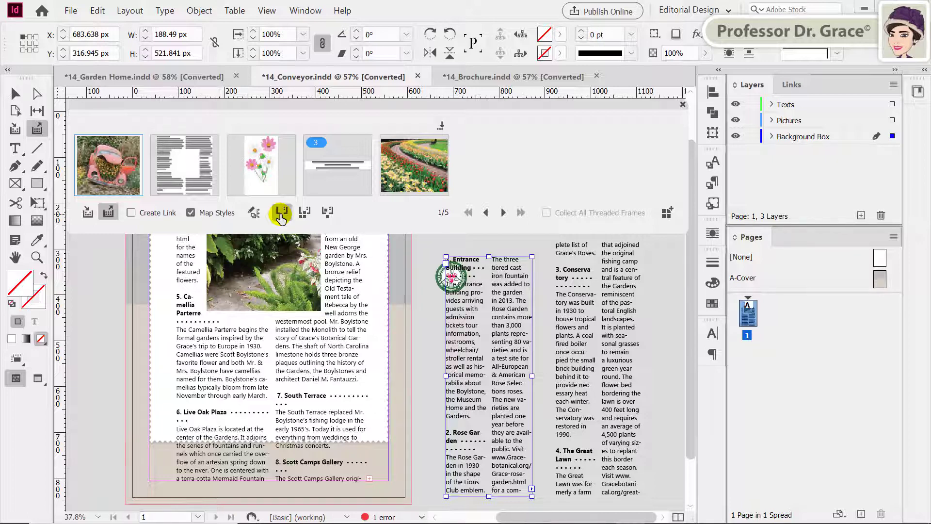
left_click(282, 214)
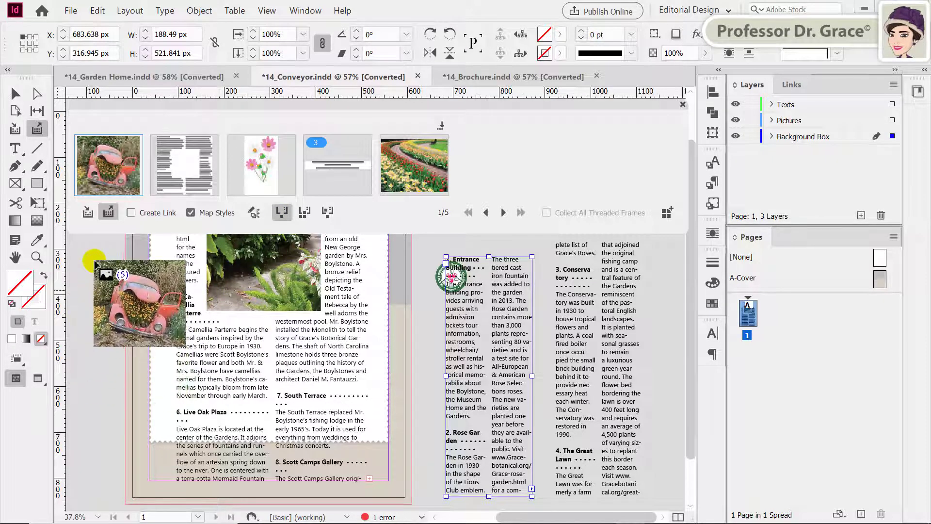
left_click(84, 338)
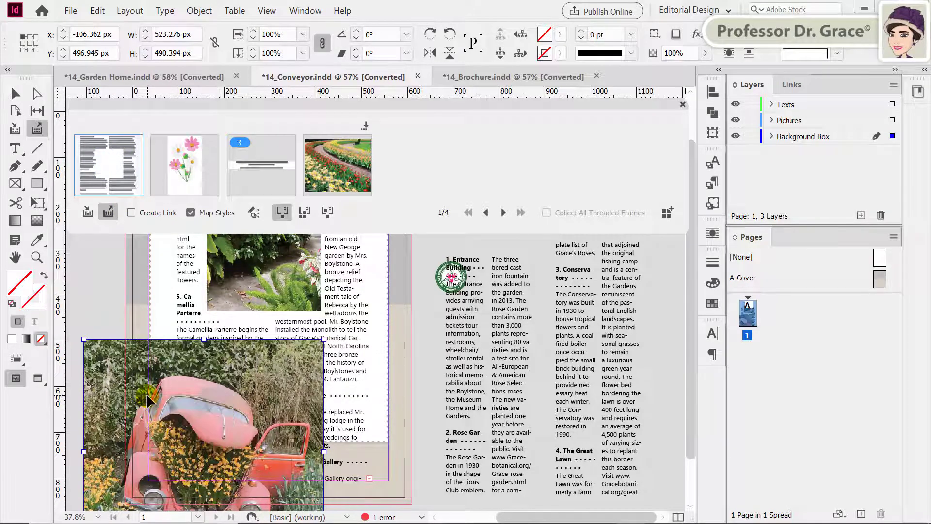
key("ctrl+z")
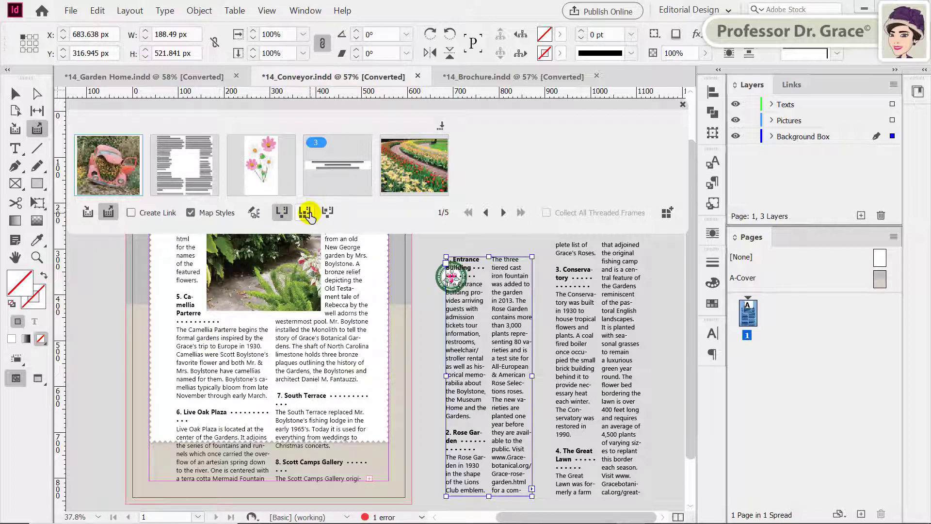
Step: Try placing two copies of the red car photo with the option that keeps the item loaded, and undo both placements
left_click(309, 215)
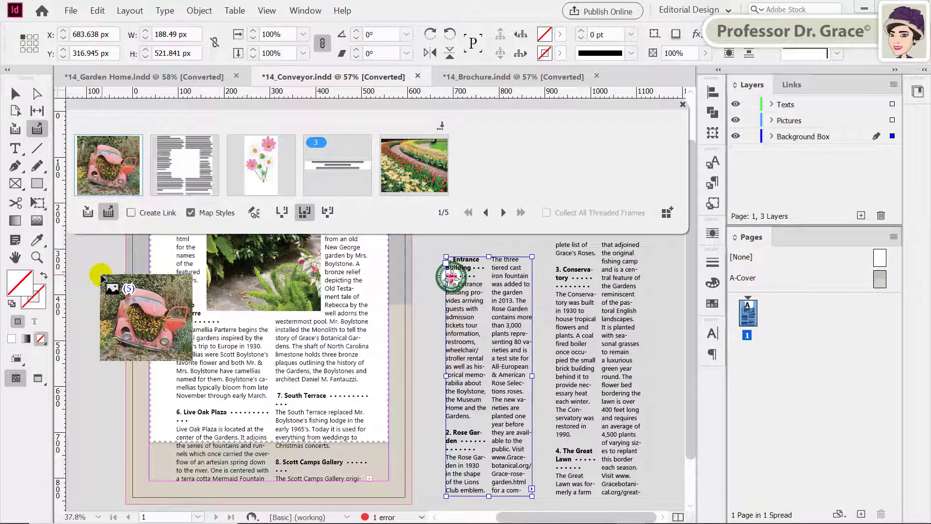
left_click(87, 282)
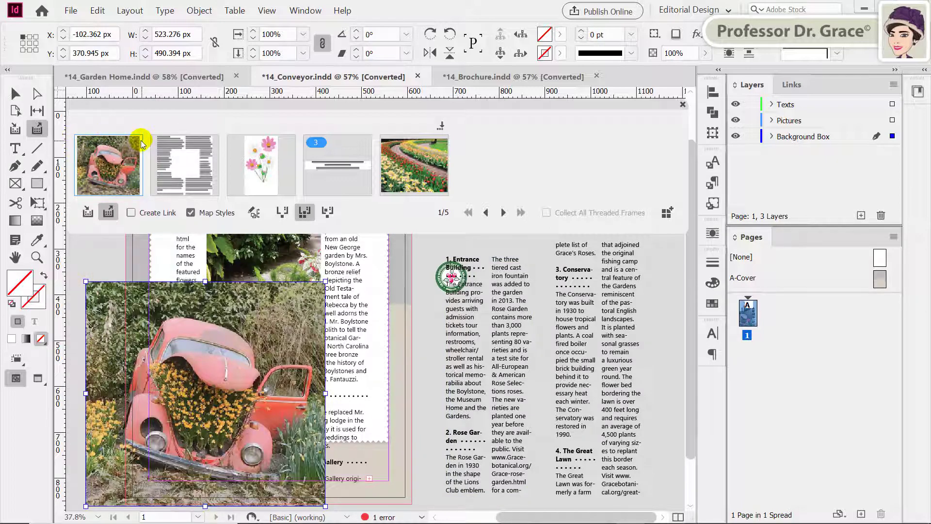
left_click(98, 190)
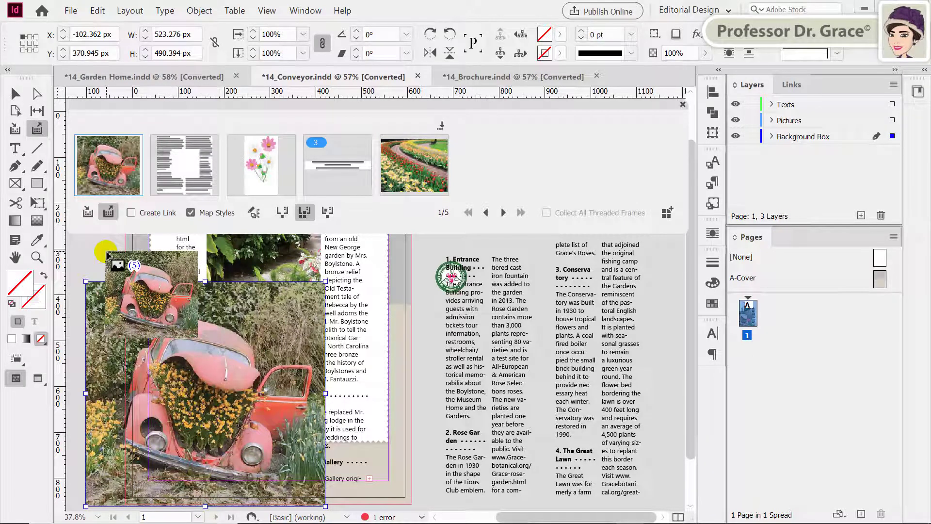
left_click(418, 312)
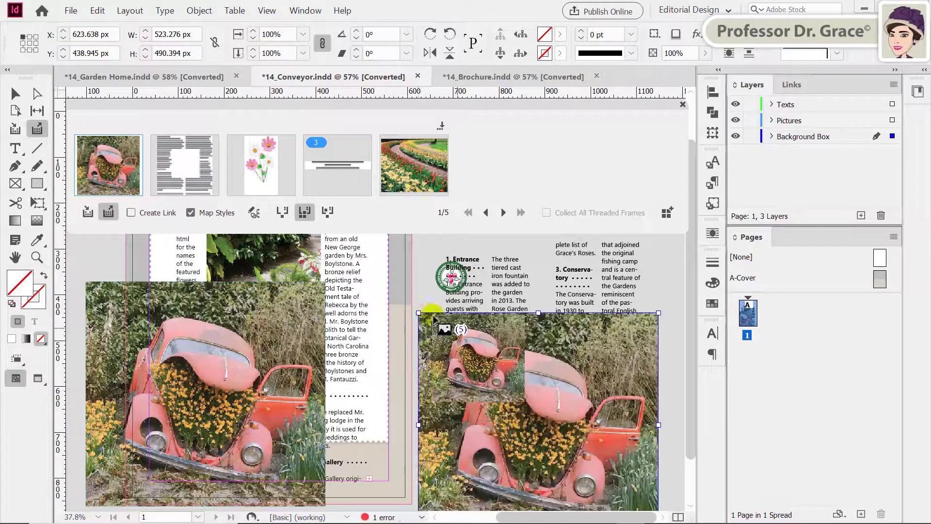
key("ctrl+z")
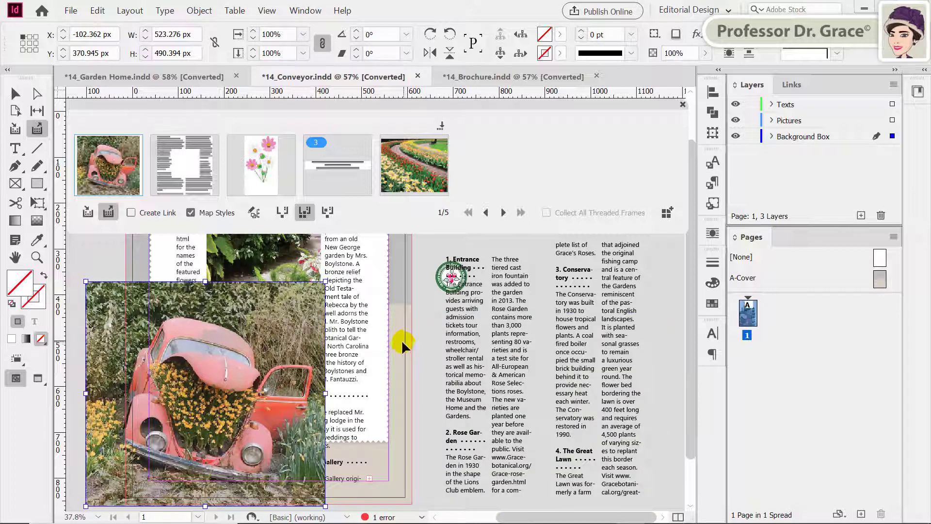
key("ctrl+z")
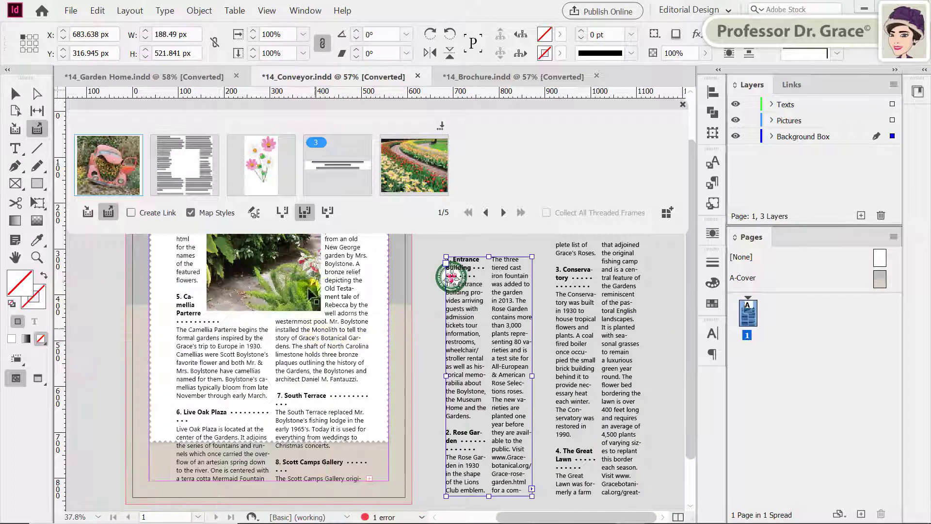
Step: Set placing to keep items in the conveyor and load the next one, try it with the car photo and undo the placement
left_click(325, 214)
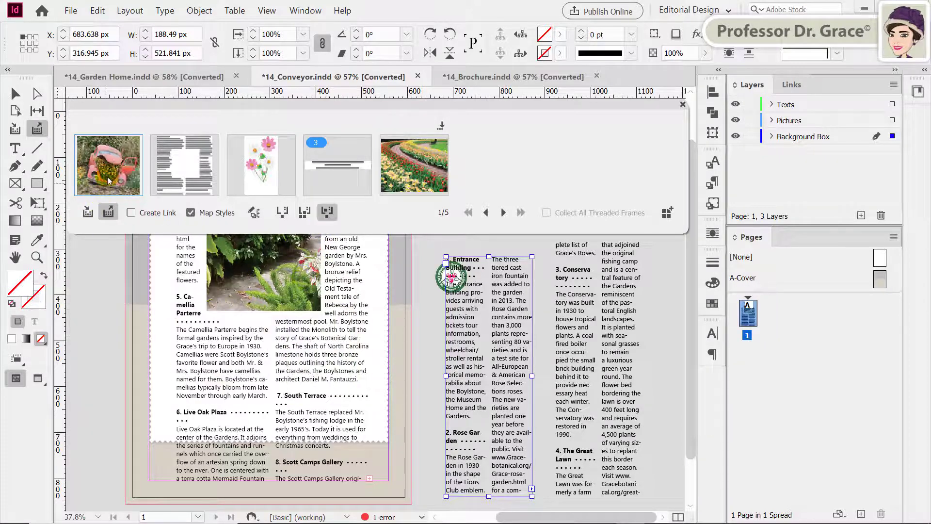
left_click(84, 299)
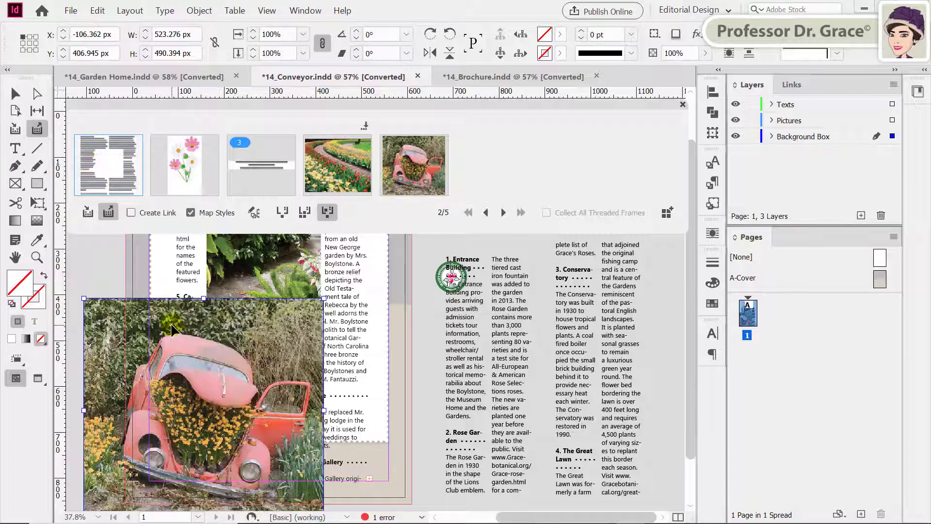
key("ctrl+z")
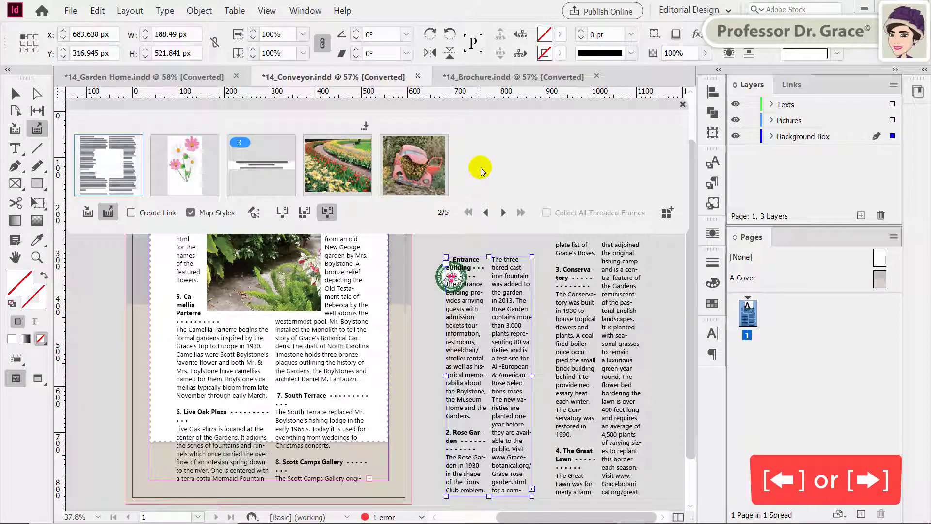
Step: Advance the conveyor to the set of three items and open that set
key("Right")
key("Right")
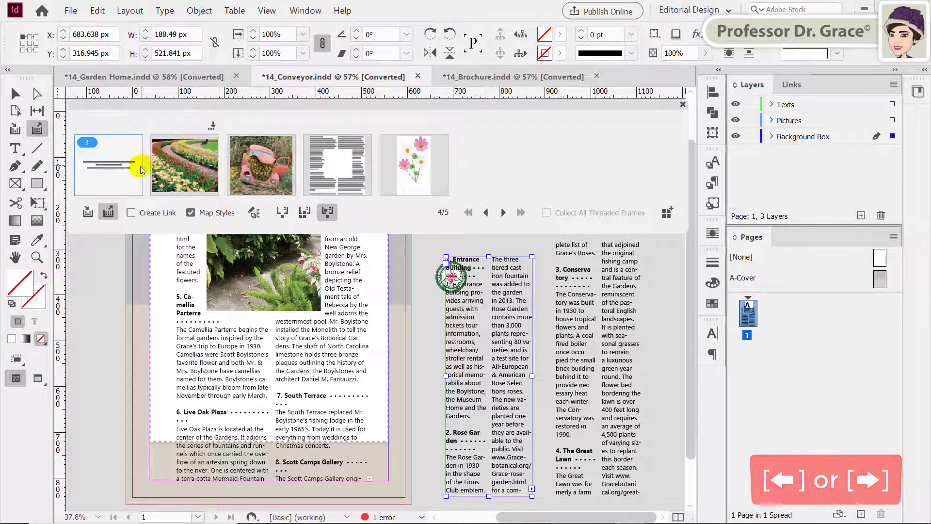
key("Down")
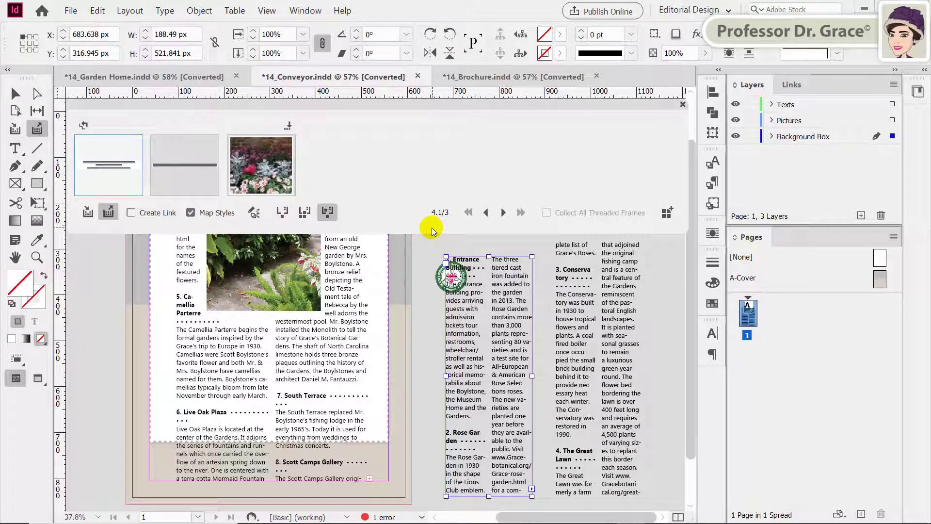
Step: Cycle backward and forward through the three items inside the opened set
left_click(486, 213)
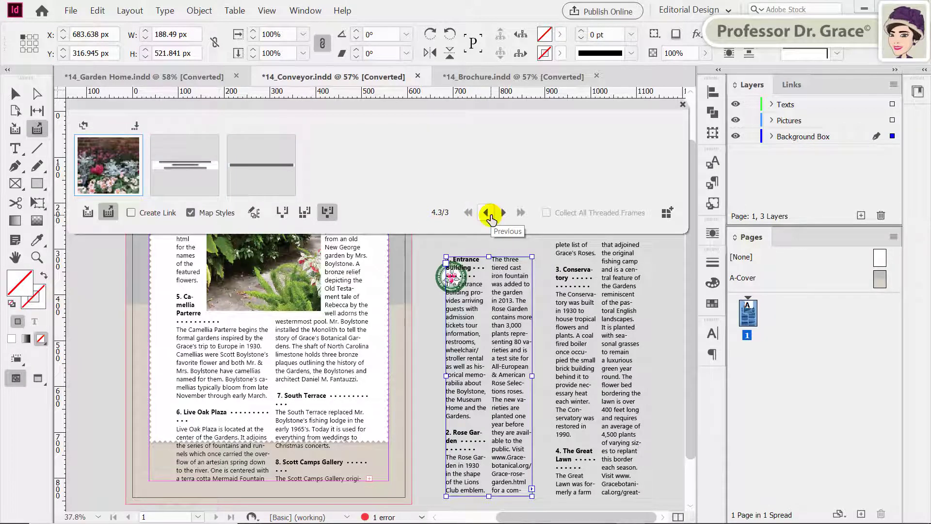
left_click(488, 213)
left_click(487, 213)
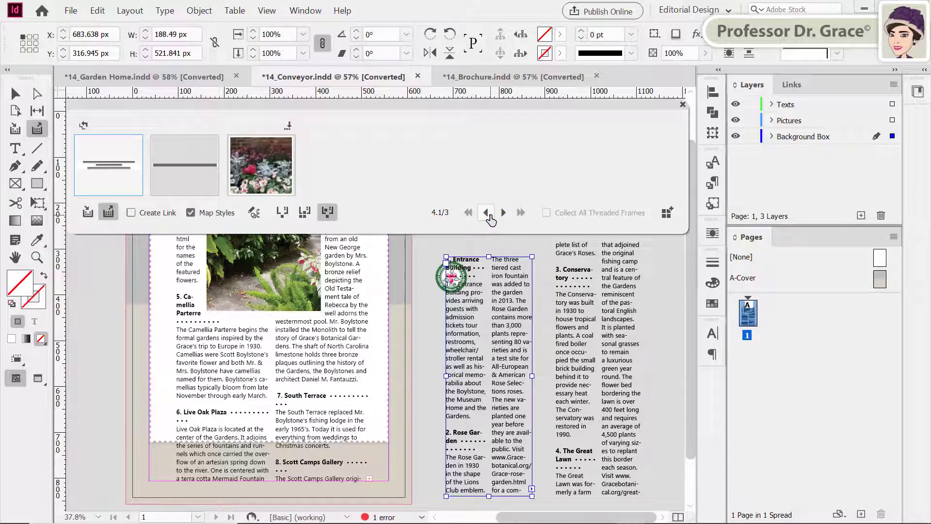
left_click(503, 213)
left_click(503, 214)
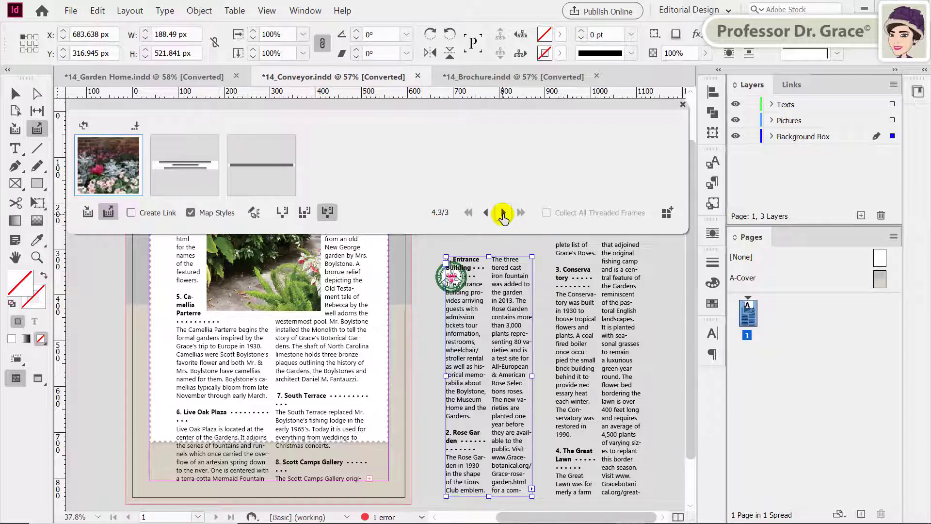
left_click(503, 214)
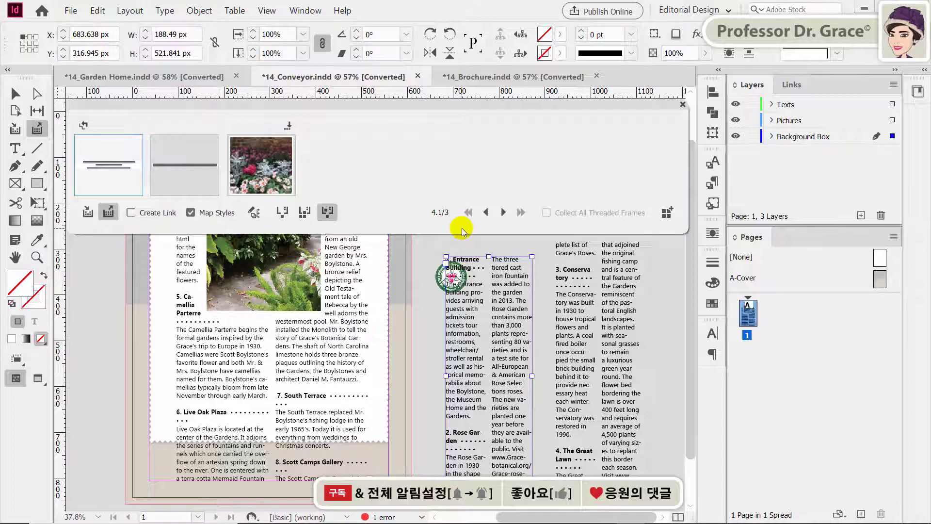
left_click(163, 82)
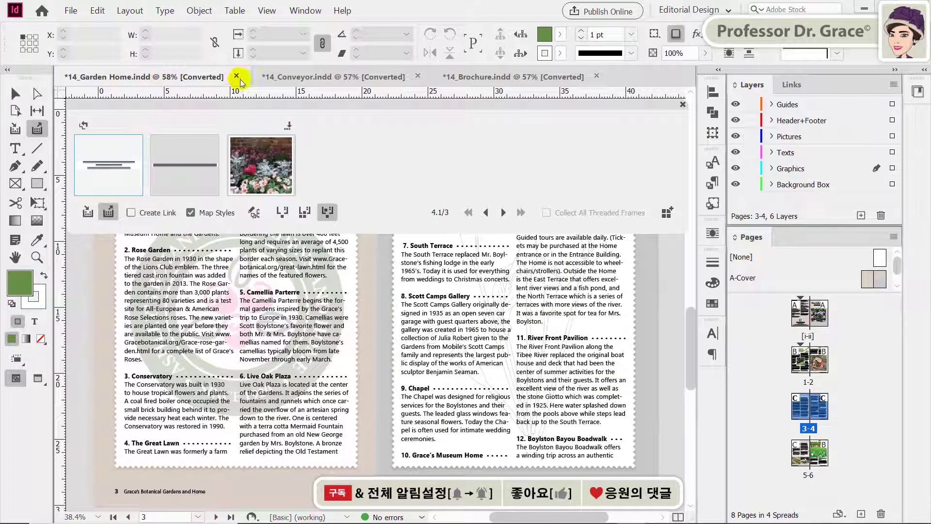
left_click(333, 78)
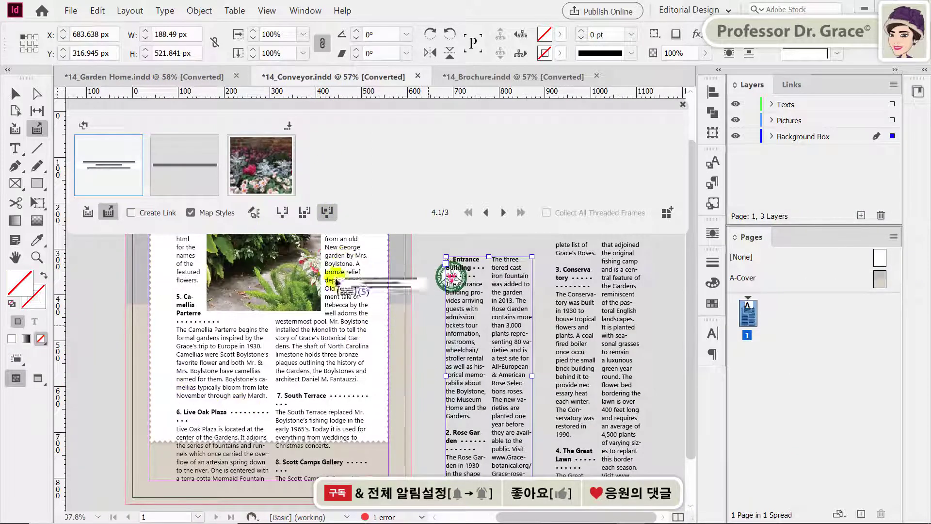
left_click(38, 129)
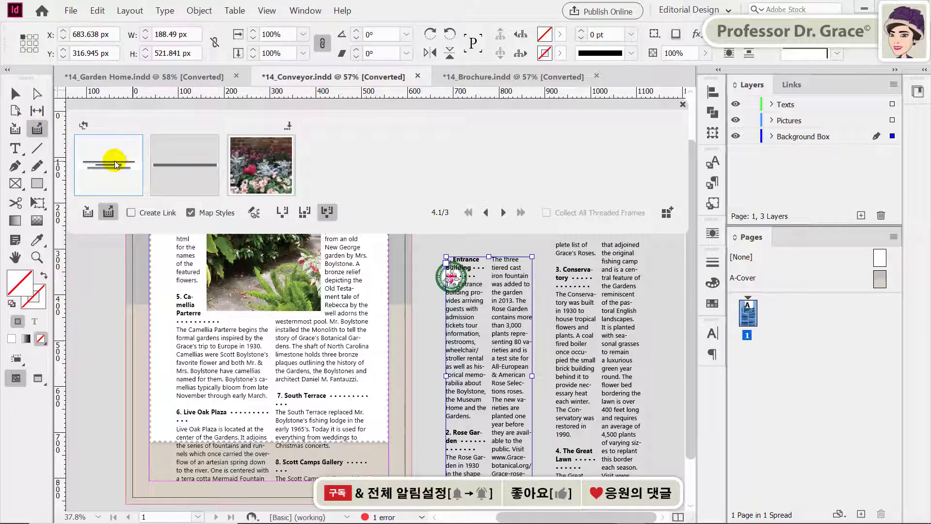
left_click(251, 173)
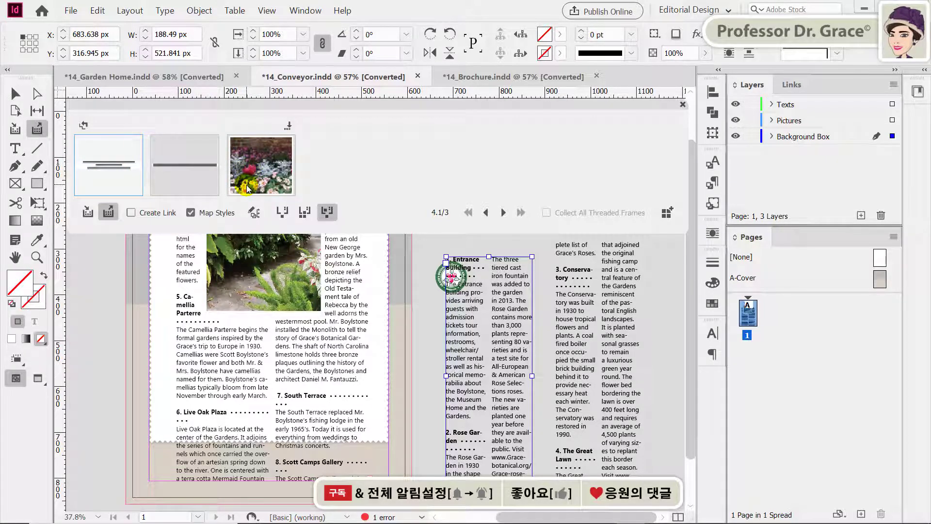